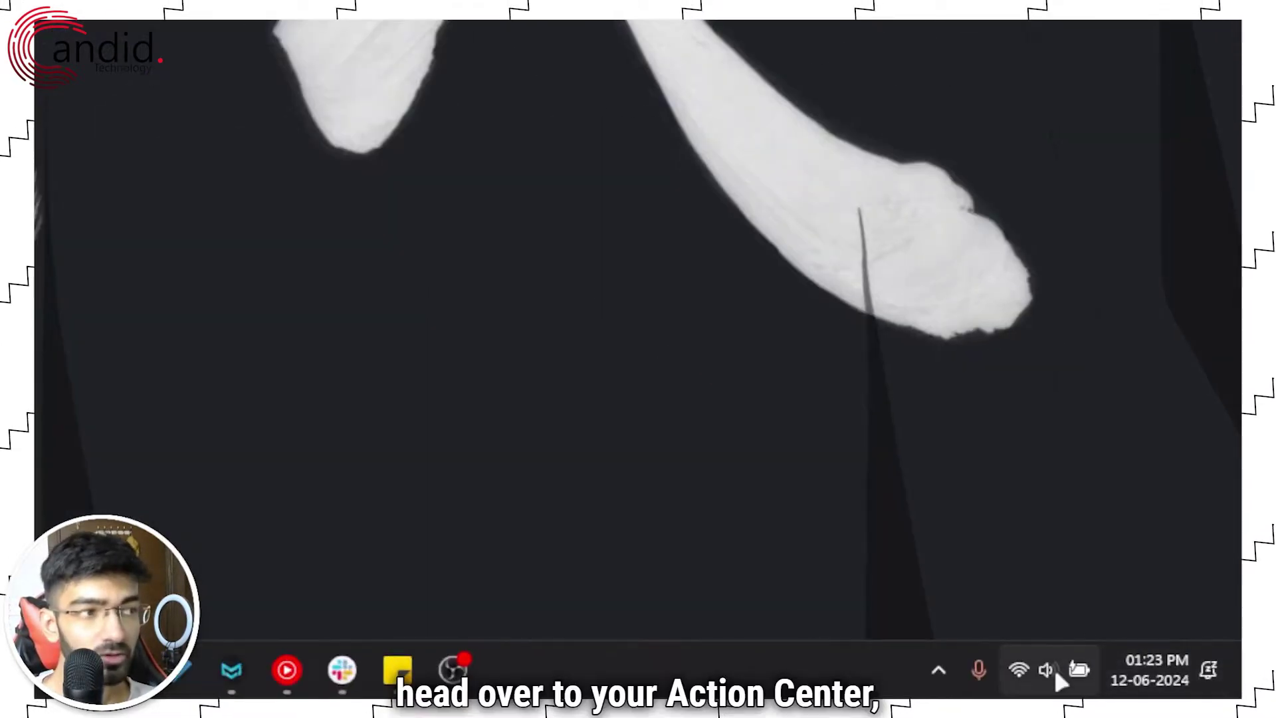
Exit the MSI Dragon Center app from the hidden tray icons.
left_click(1054, 668)
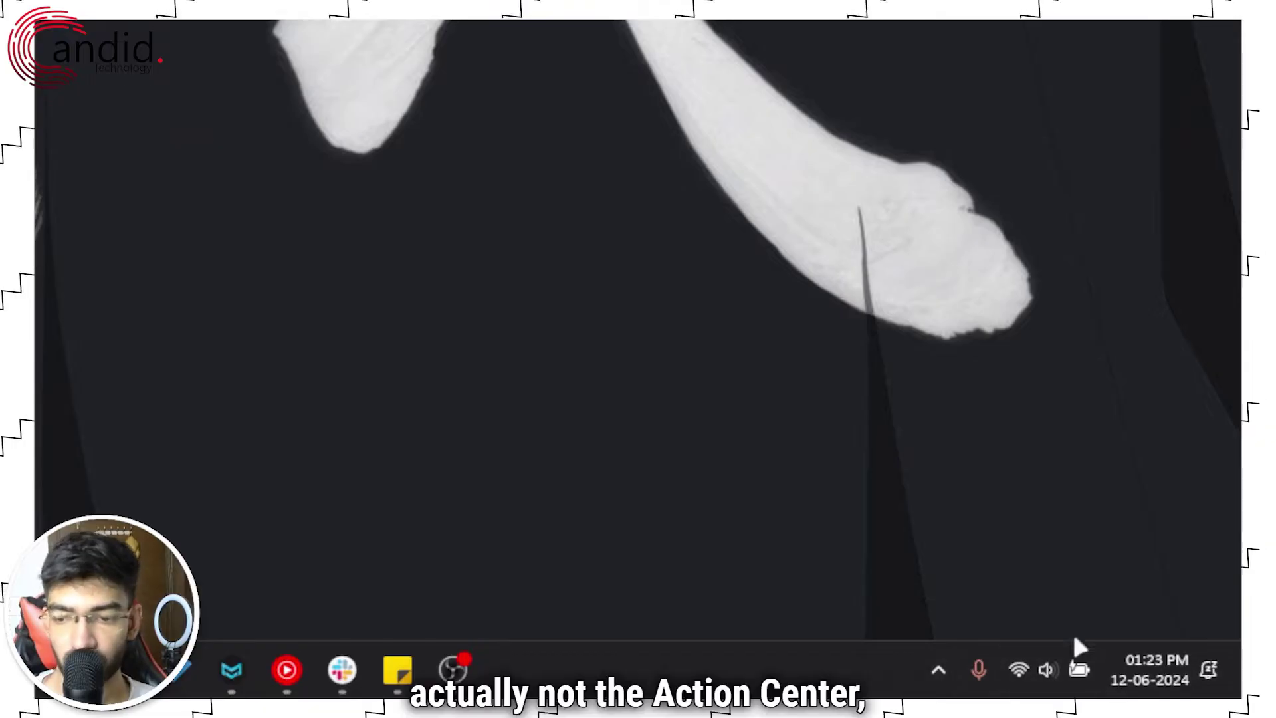
left_click(937, 676)
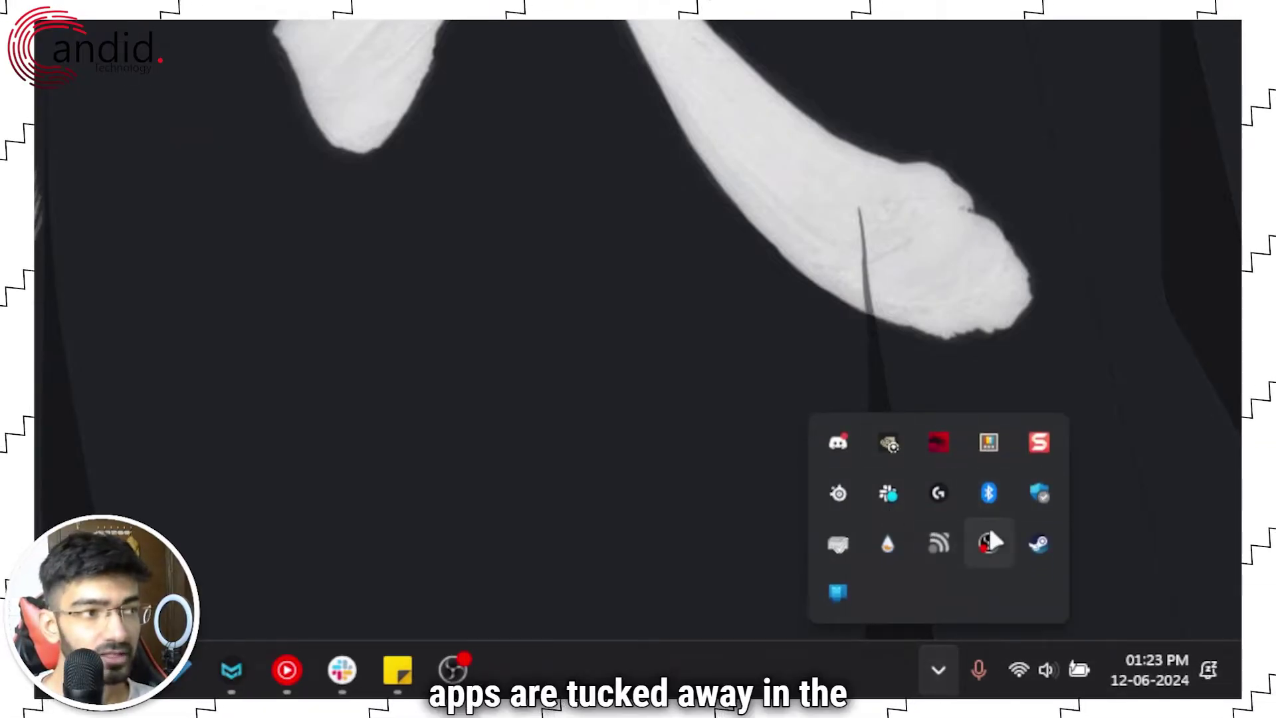
right_click(947, 459)
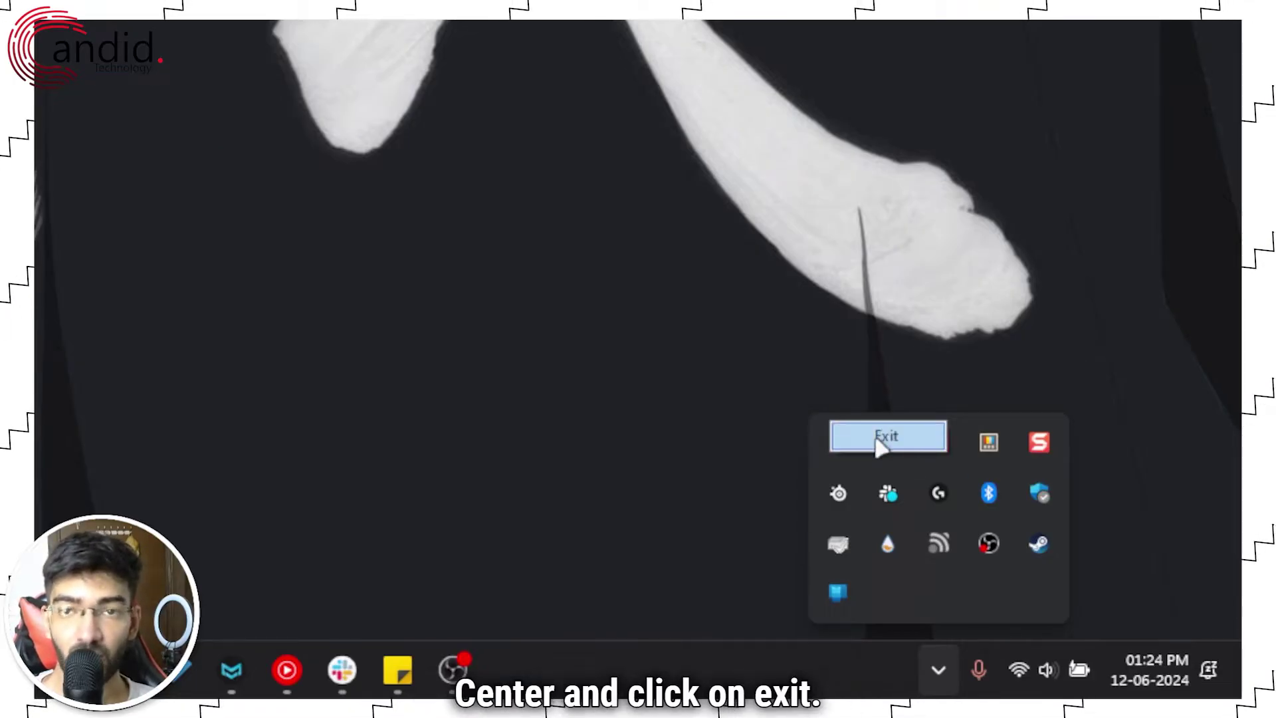
left_click(843, 436)
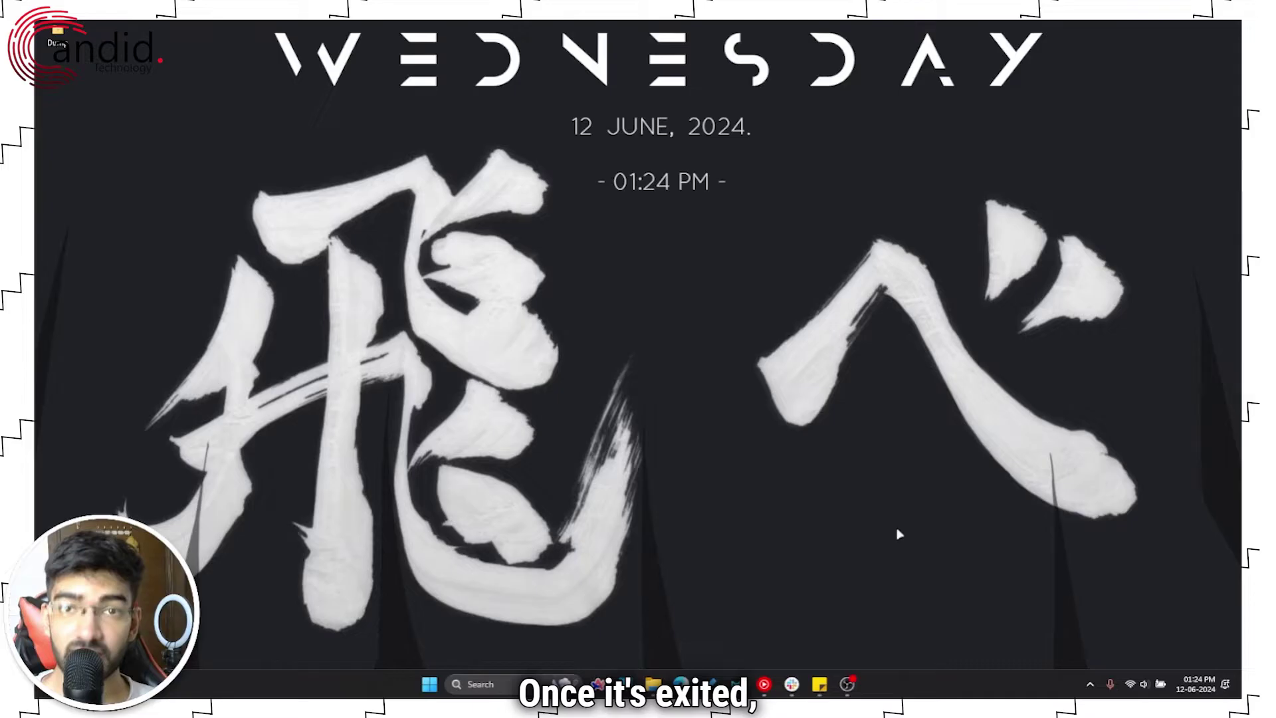
key("super+x")
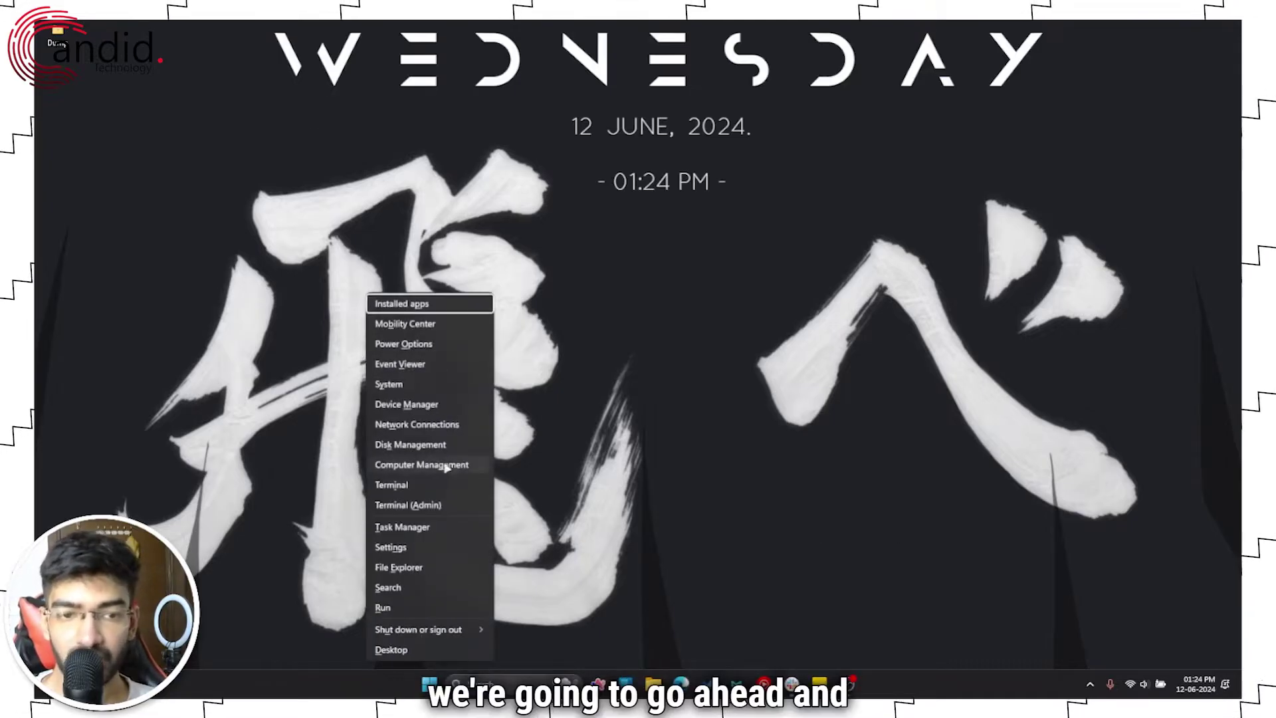
left_click(435, 531)
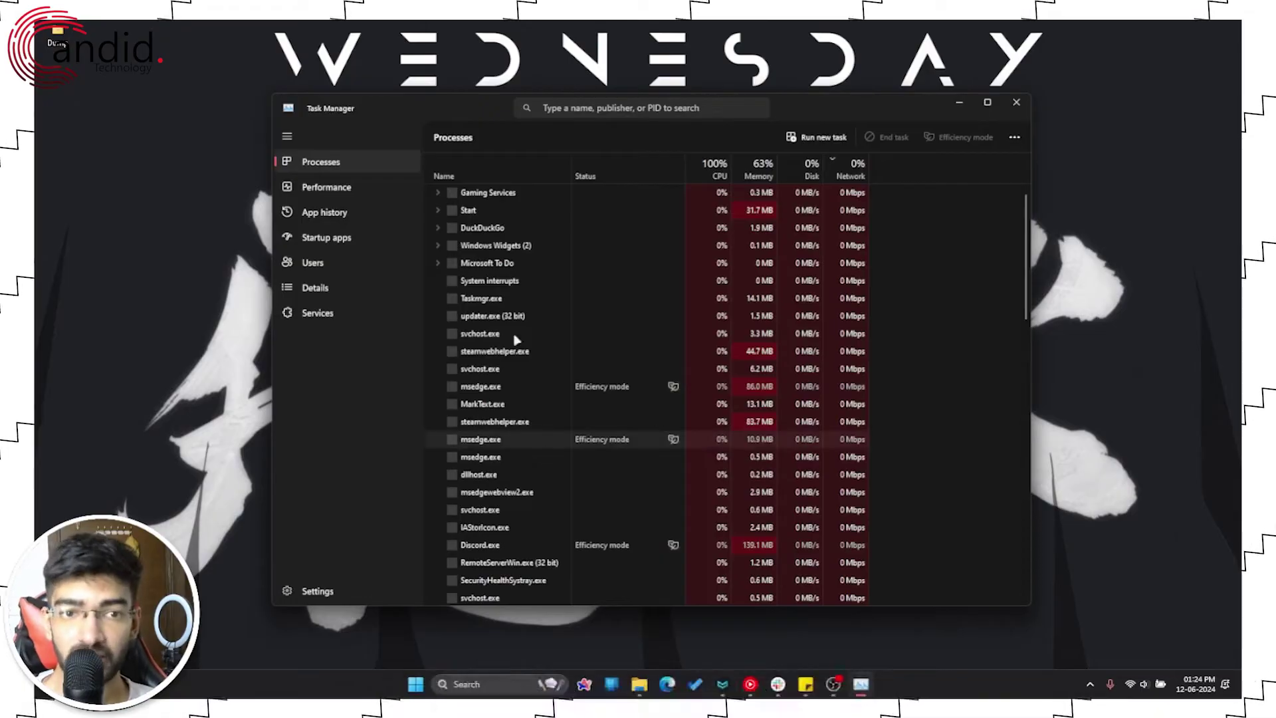
scroll(493, 284, "down", 5)
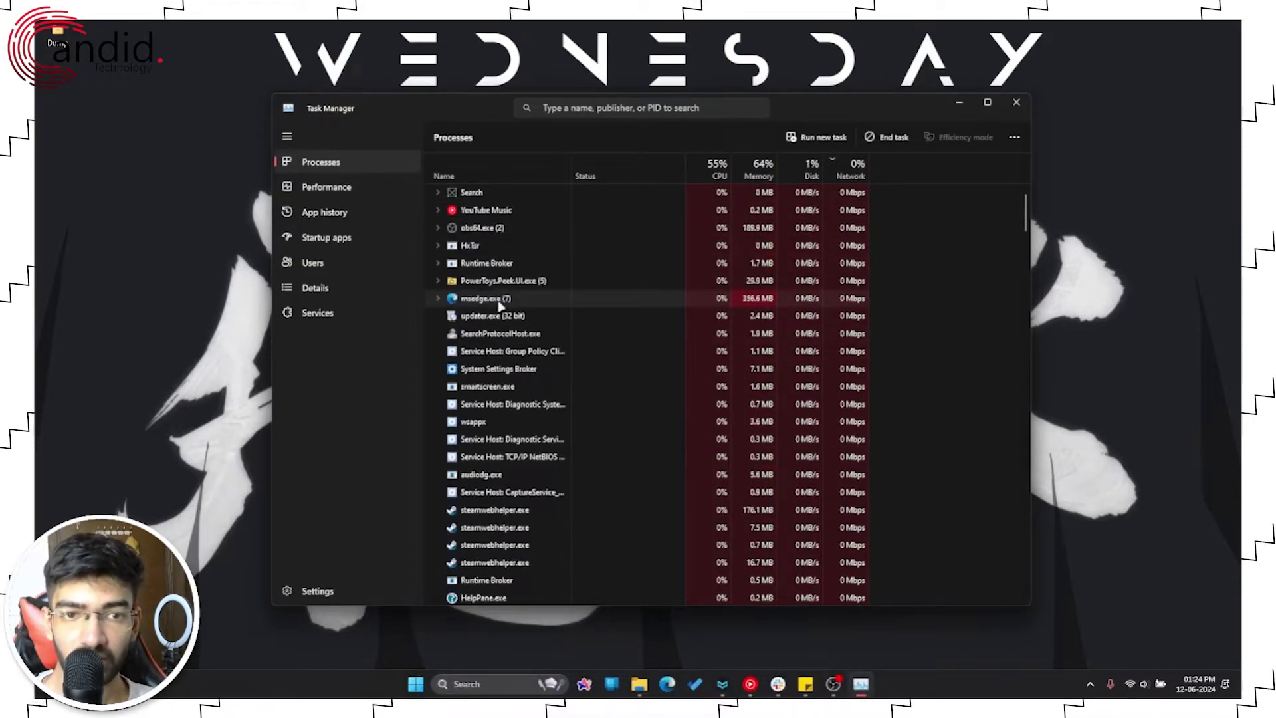
scroll(502, 306, "down", 5)
scroll(502, 306, "up", 5)
scroll(502, 307, "up", 5)
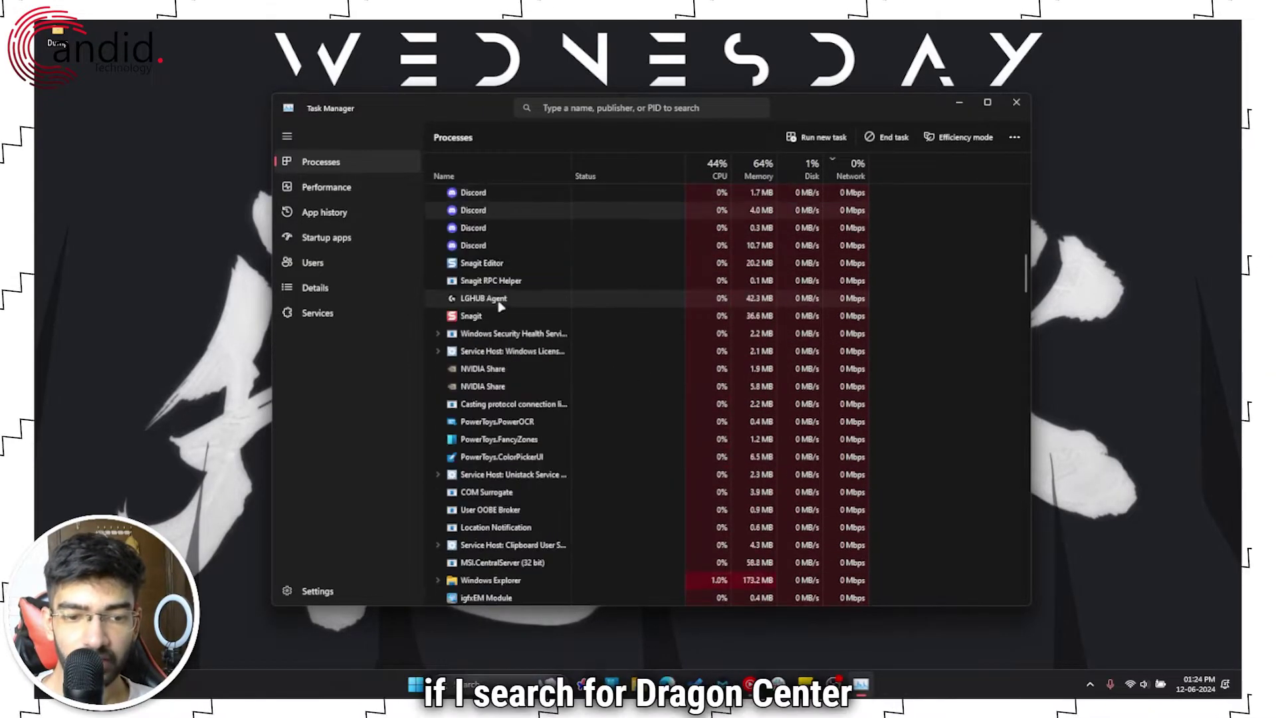
scroll(502, 306, "down", 10)
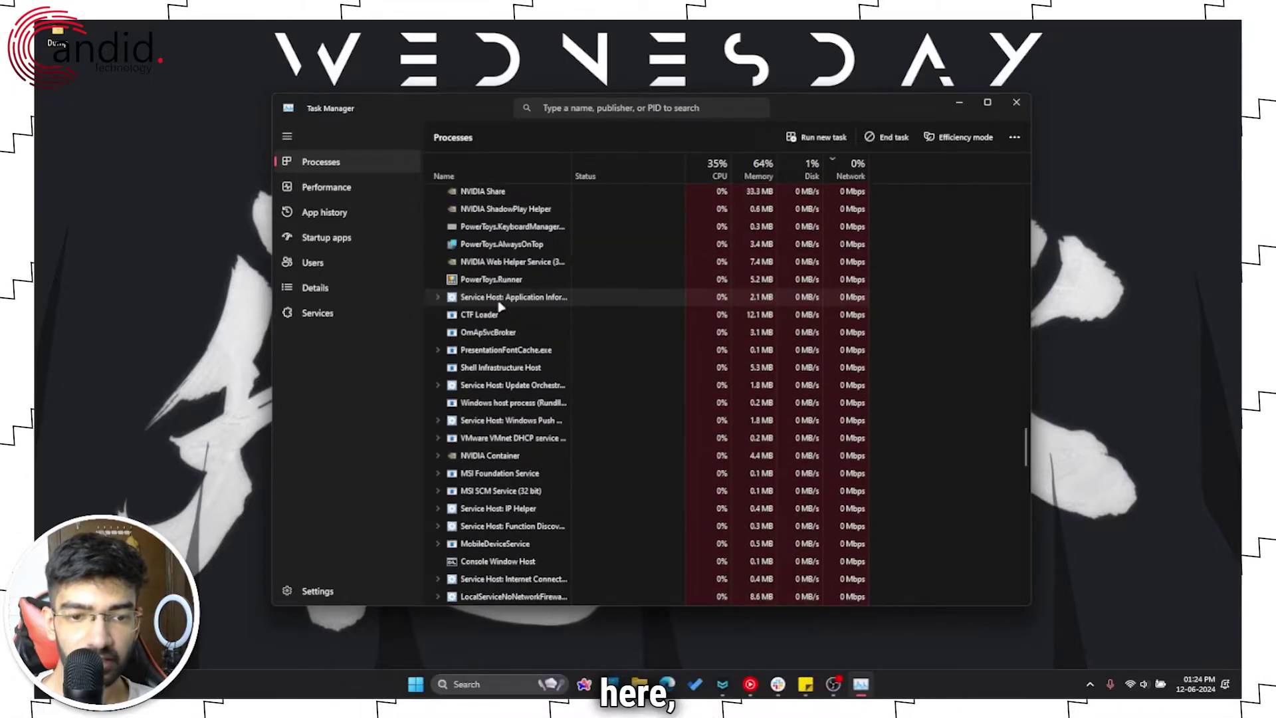
scroll(502, 306, "up", 3)
scroll(501, 307, "up", 3)
scroll(501, 306, "up", 3)
scroll(502, 307, "up", 3)
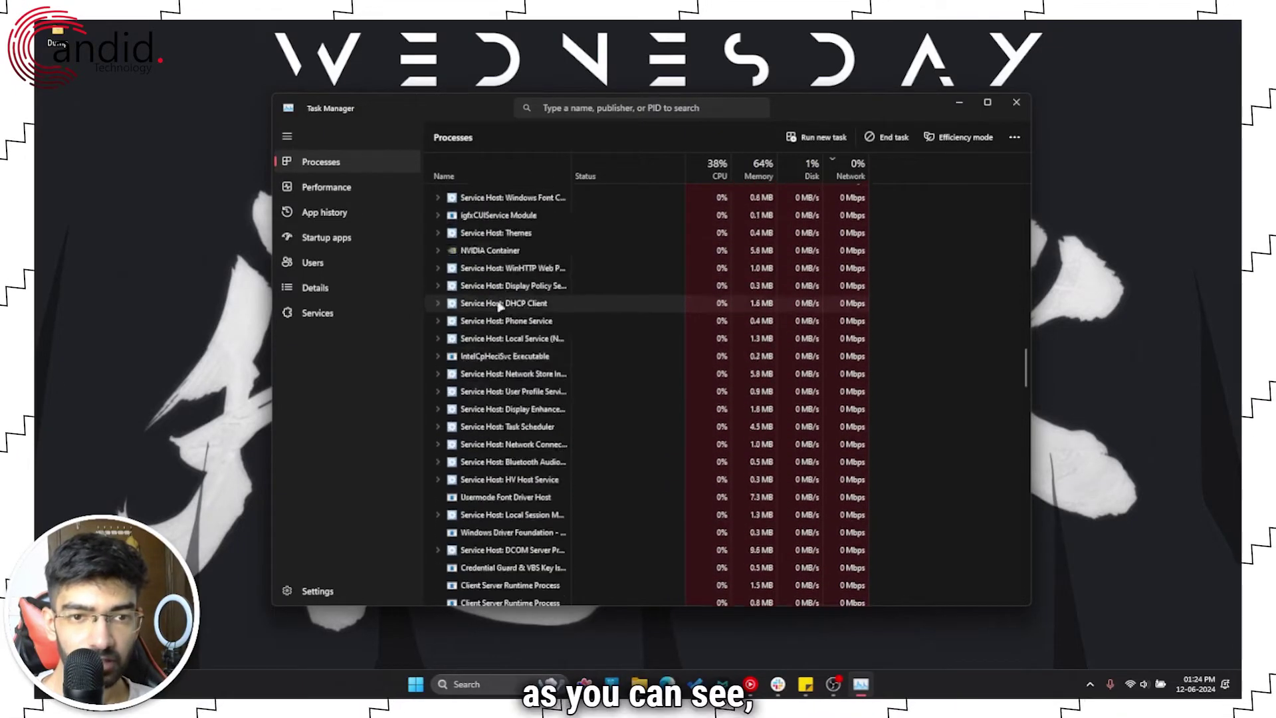
scroll(498, 302, "up", 3)
scroll(491, 295, "up", 2)
scroll(492, 295, "up", 5)
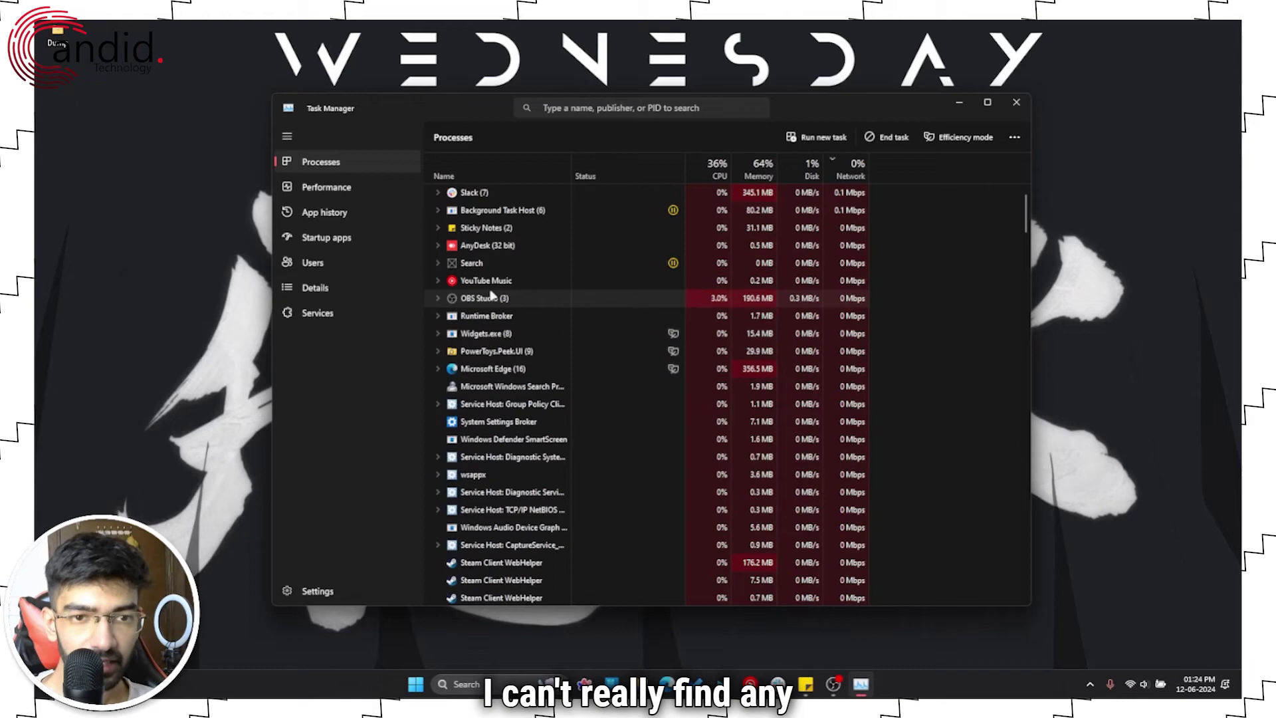
left_click(485, 160)
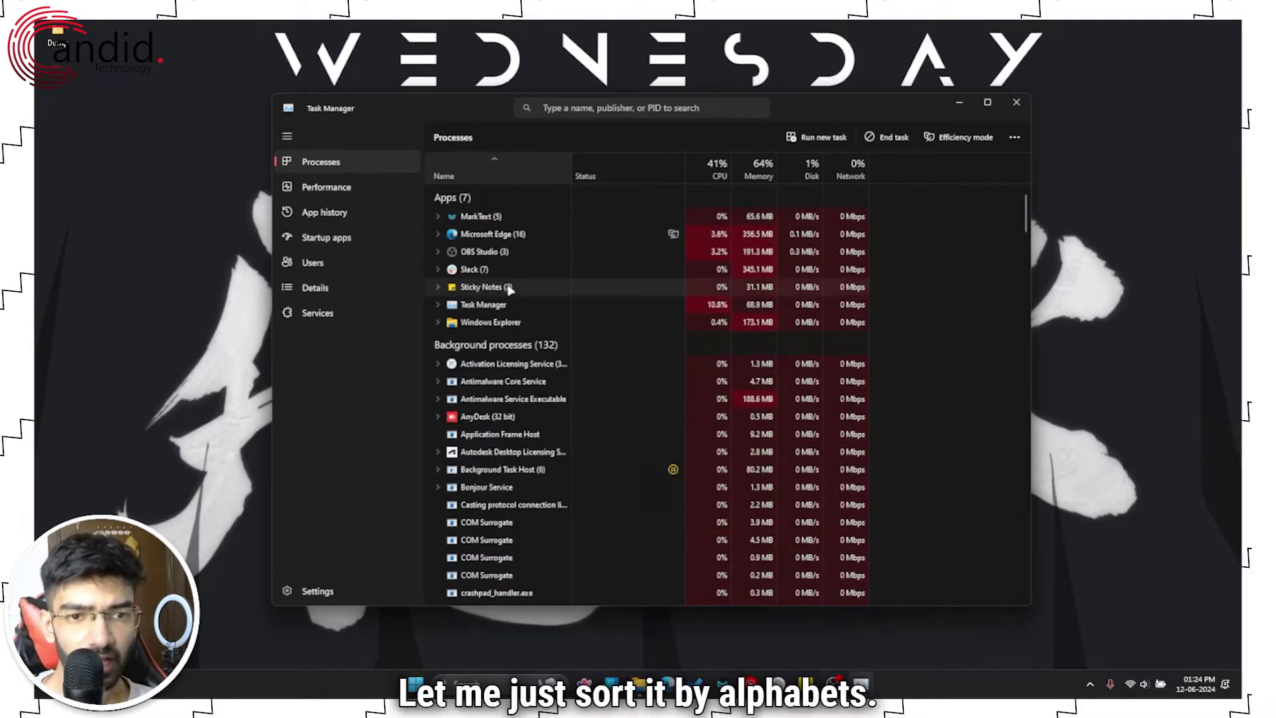
scroll(510, 289, "down", 3)
scroll(509, 290, "down", 4)
scroll(509, 284, "down", 3)
scroll(508, 280, "down", 4)
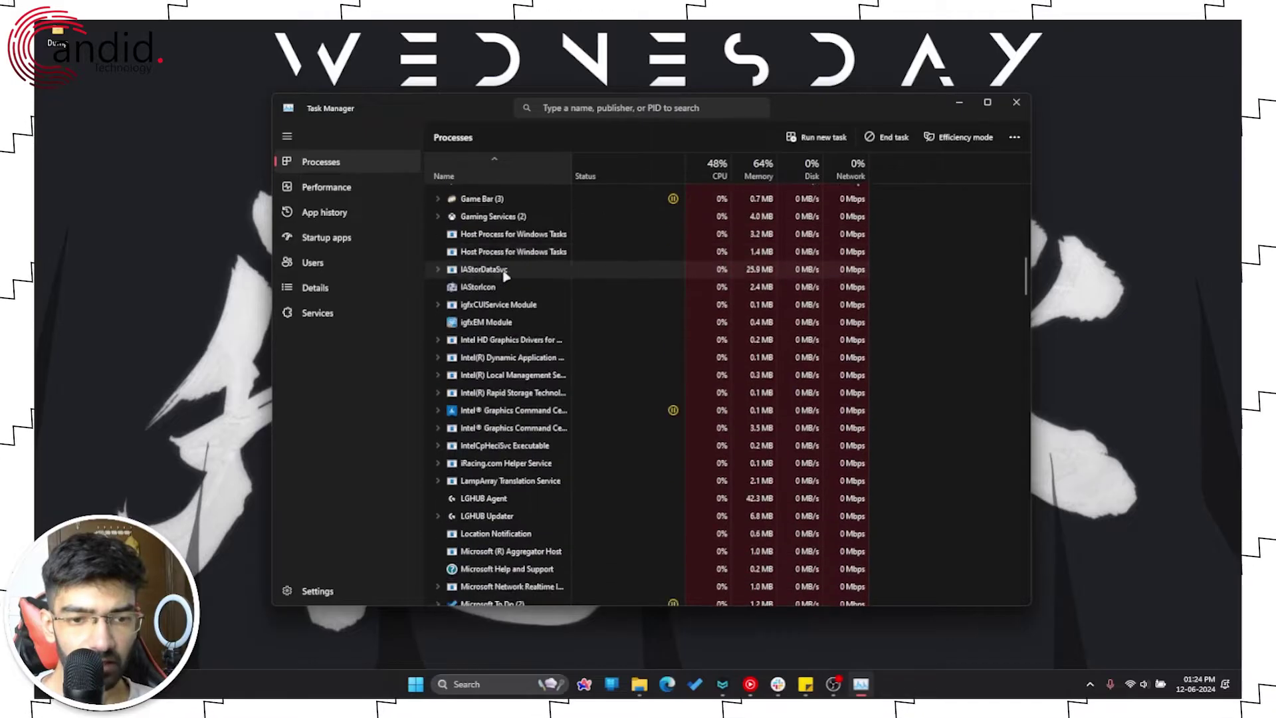
scroll(506, 274, "down", 4)
scroll(505, 274, "down", 3)
scroll(505, 275, "down", 3)
scroll(504, 275, "up", 15)
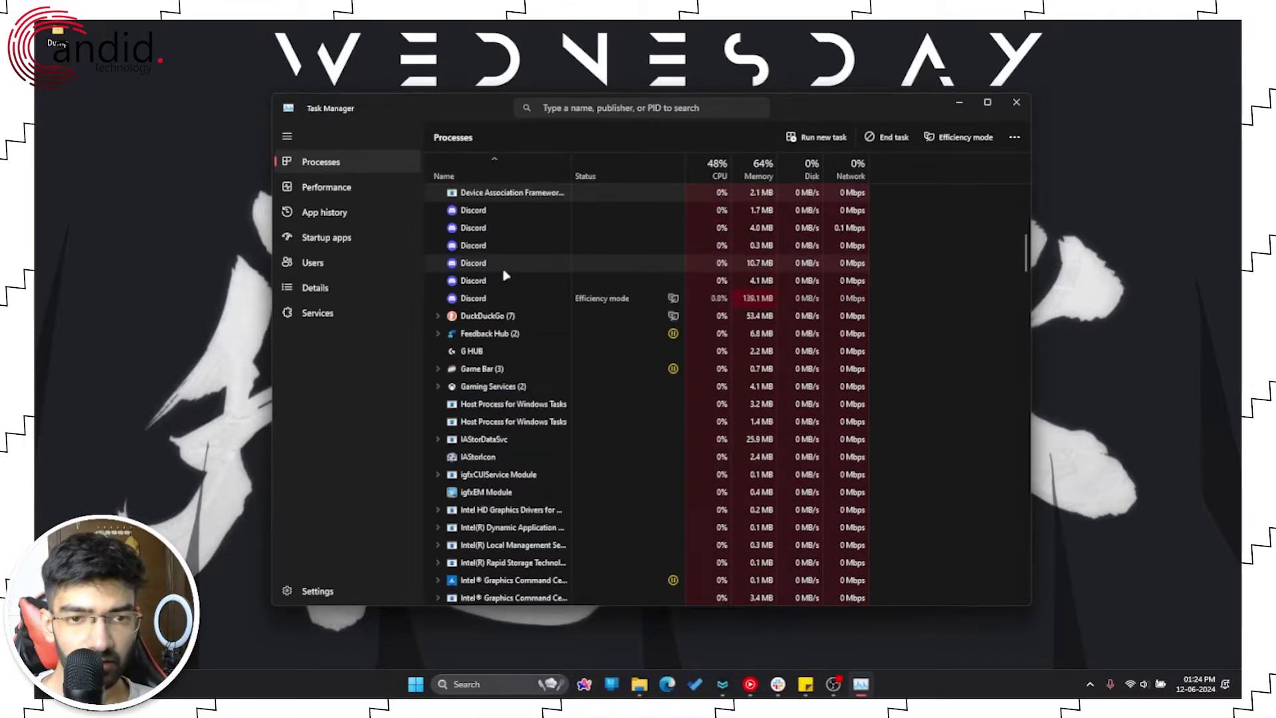
key("Down")
key("Down")
key("Down")
key("Down")
key("Down")
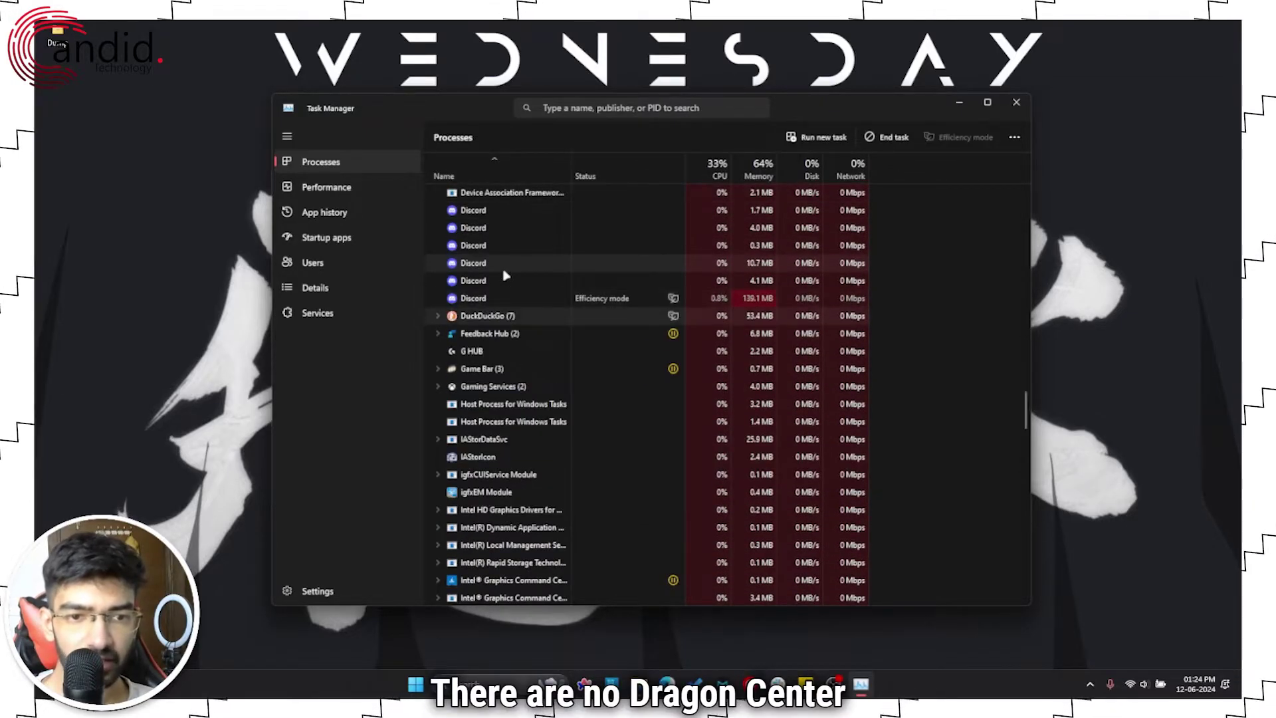
scroll(505, 275, "down", 20)
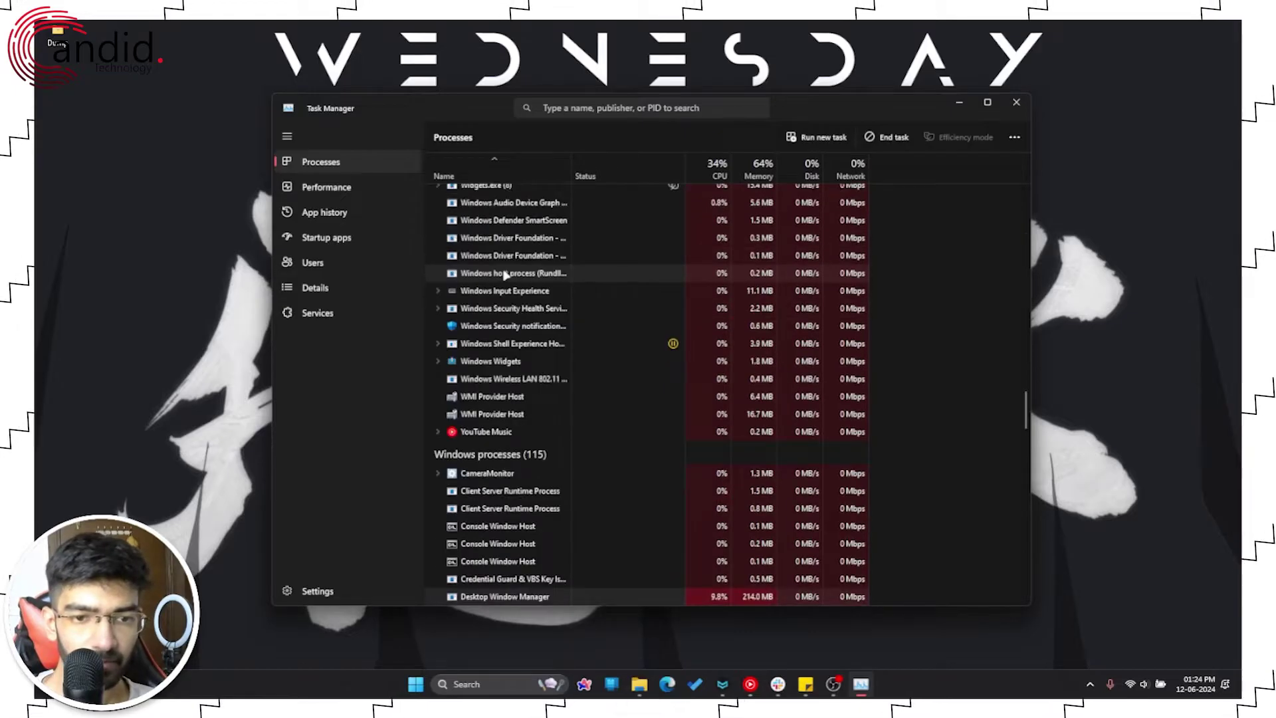
scroll(506, 274, "up", 20)
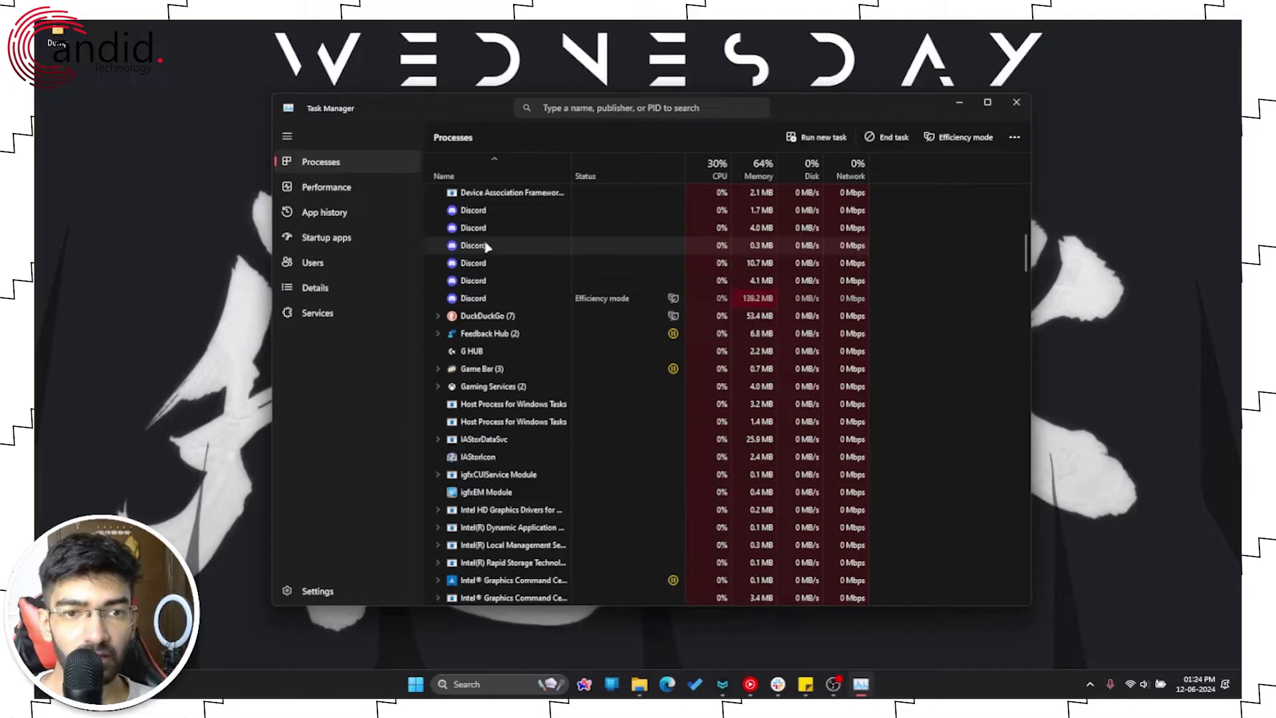
scroll(484, 250, "down", 4)
scroll(484, 239, "up", 4)
left_click(1016, 102)
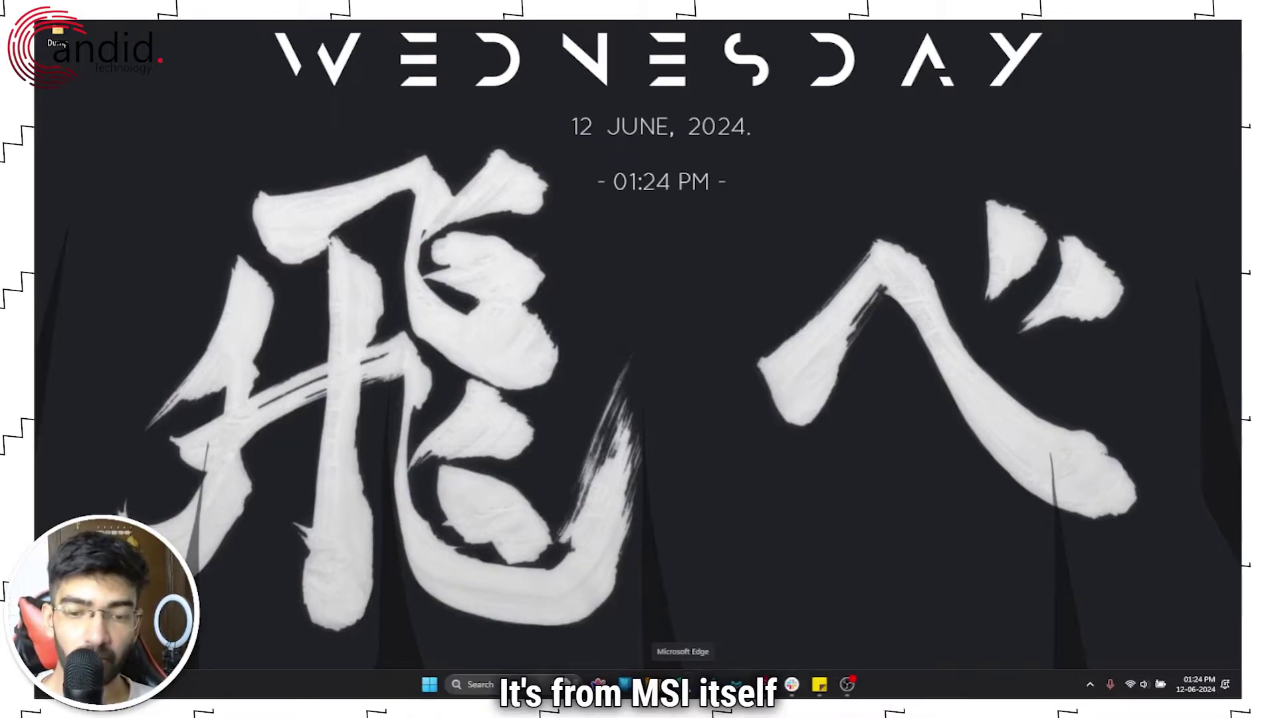
Open MSI's Clean Install MSI Center PDF guide in Edge from the pasted URL.
left_click(682, 684)
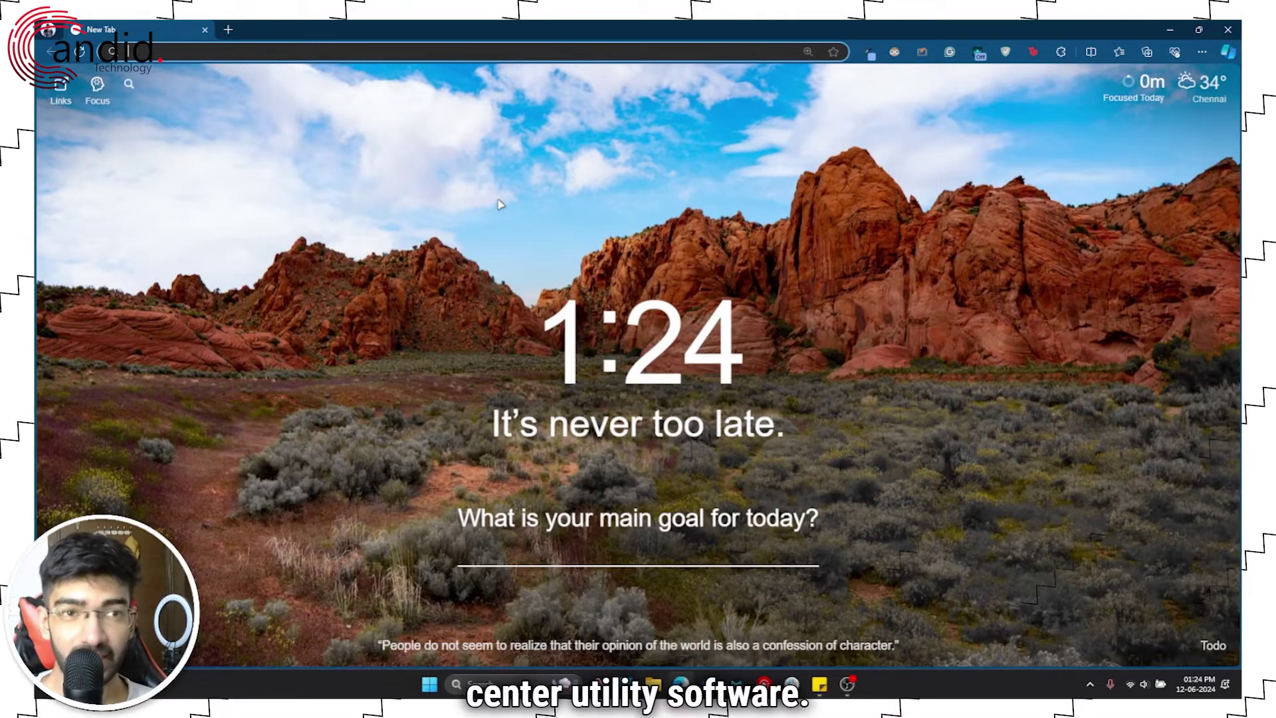
key("ctrl+v")
key("Return")
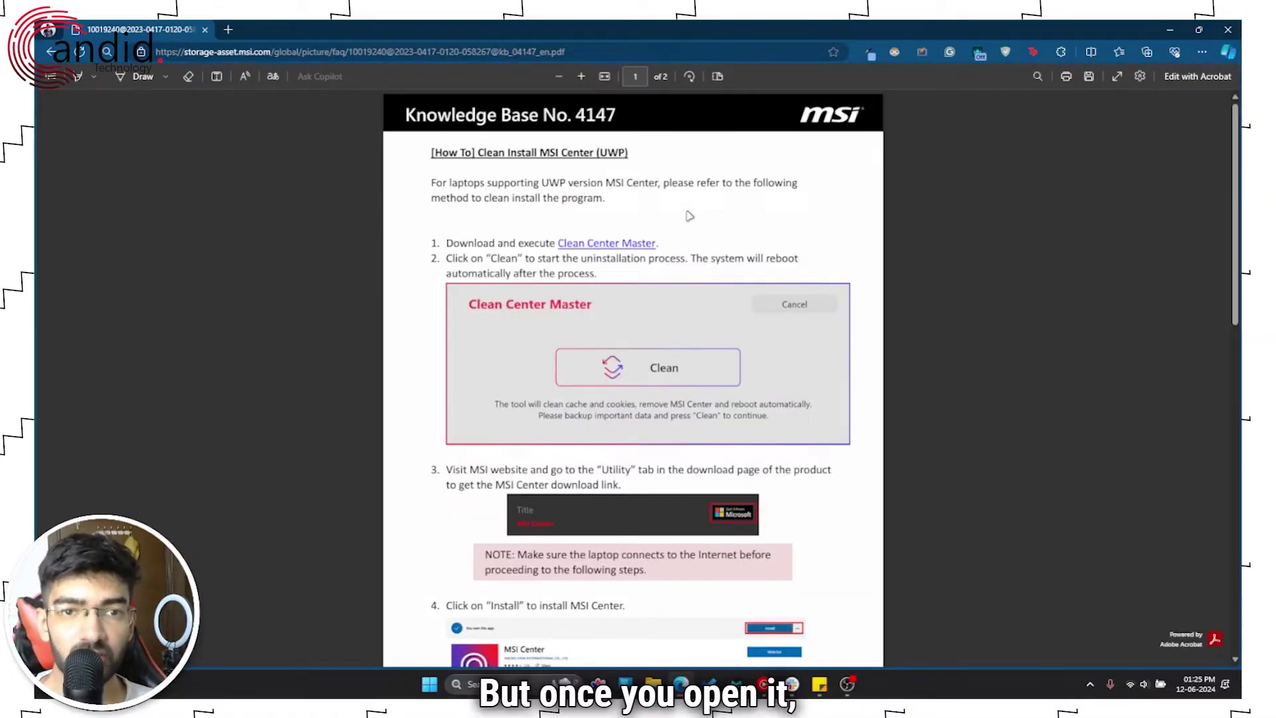
scroll(749, 236, "down", 1)
scroll(748, 259, "down", 4)
scroll(743, 317, "up", 5)
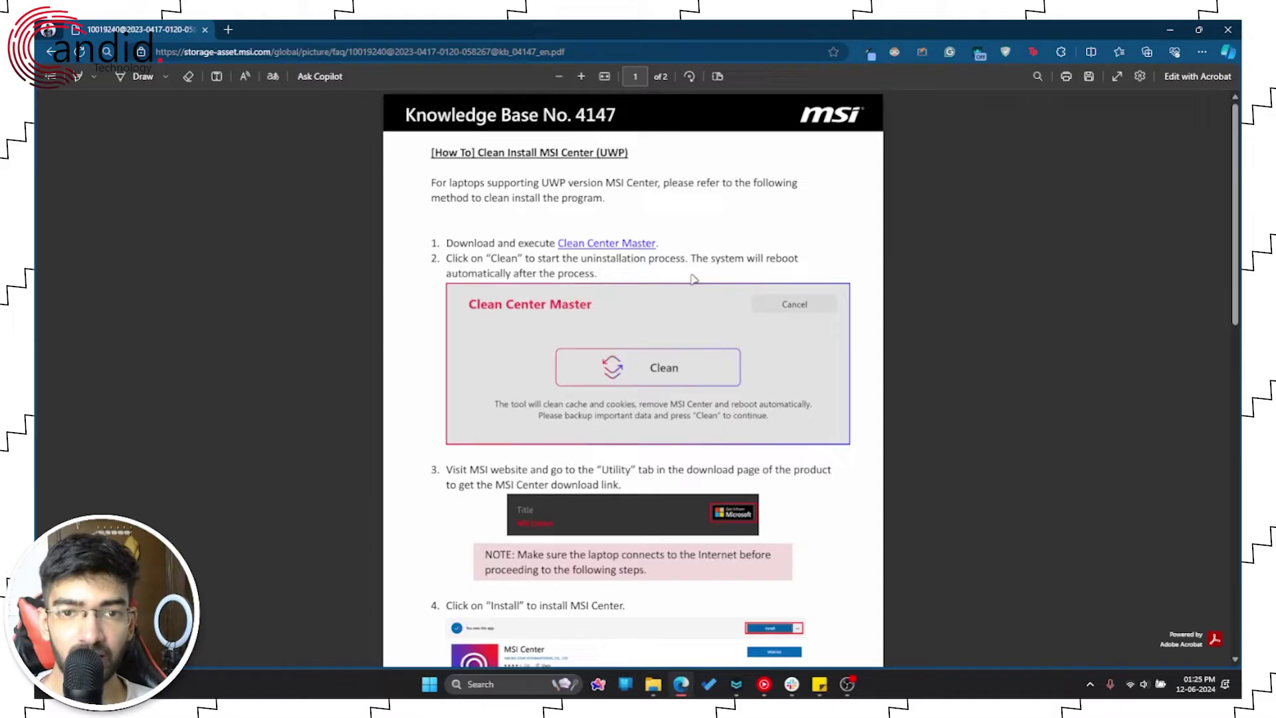
Save the Clean Center Master zip from the guide into the Dump folder.
left_click(600, 245)
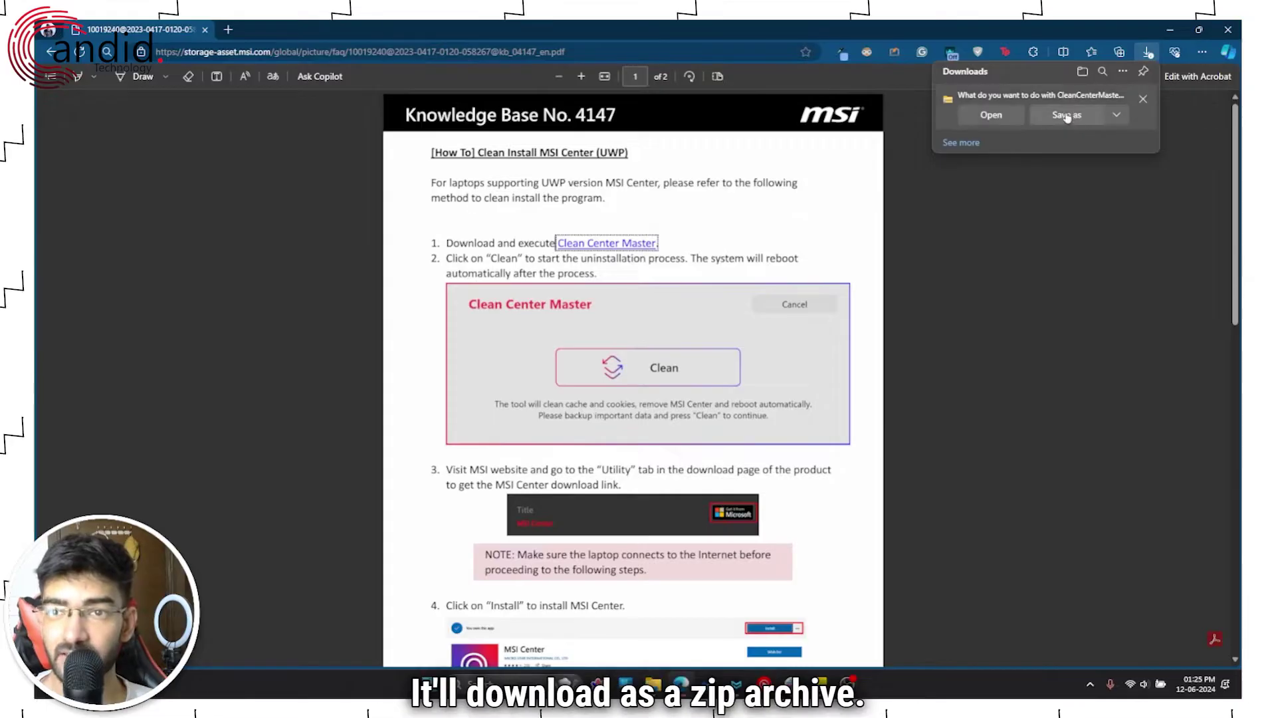
left_click(1067, 116)
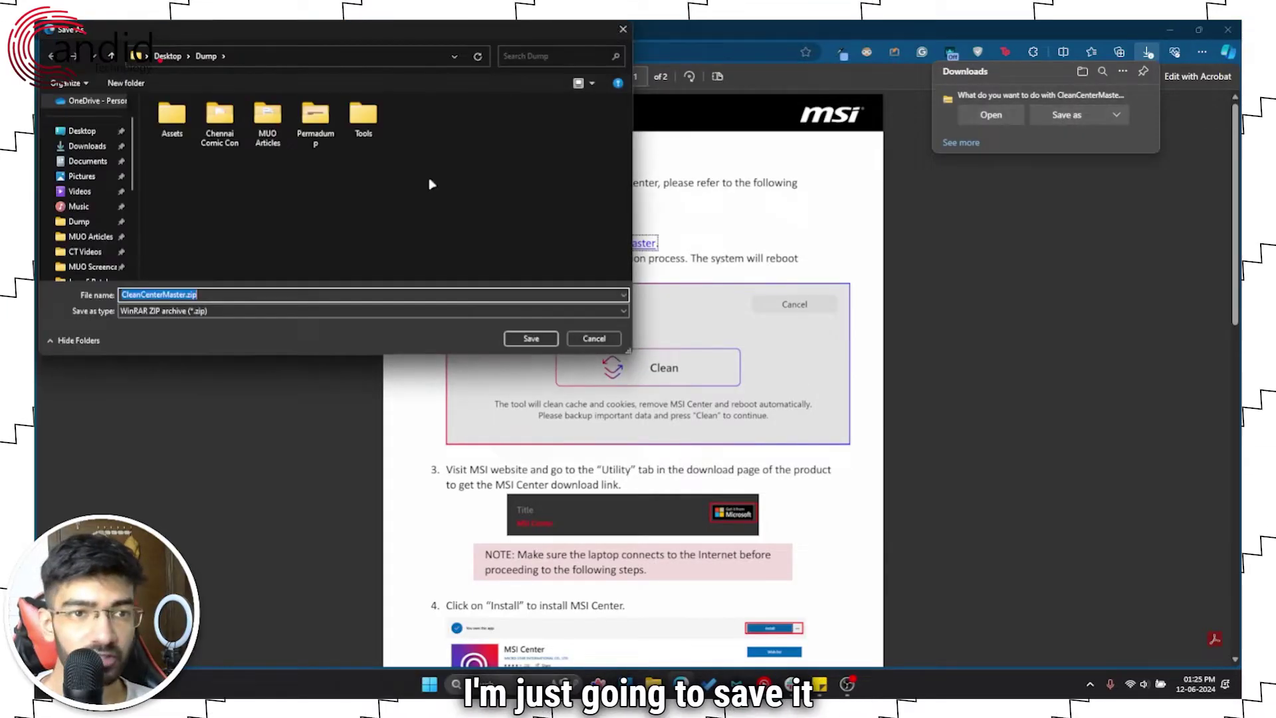
left_click(519, 338)
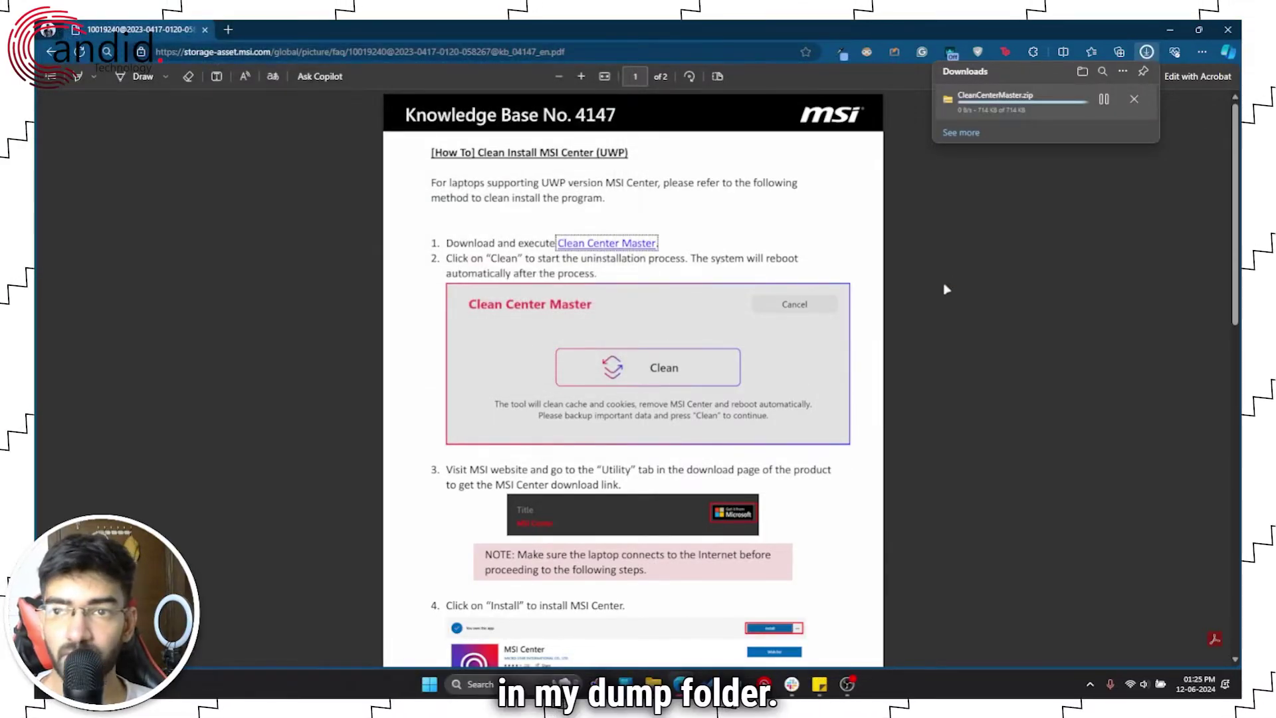
left_click(1004, 230)
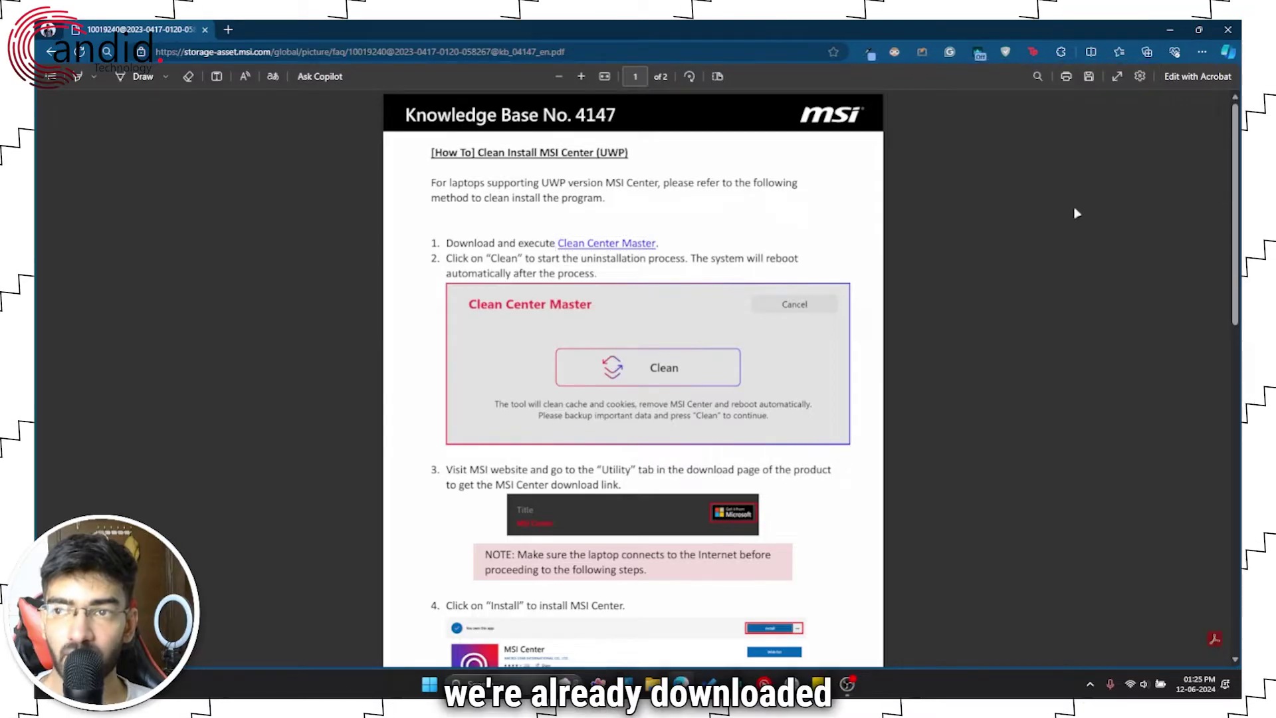
Extract CleanCenterMaster.zip in Dump into the suggested CleanCenterMaster folder.
left_click(1229, 29)
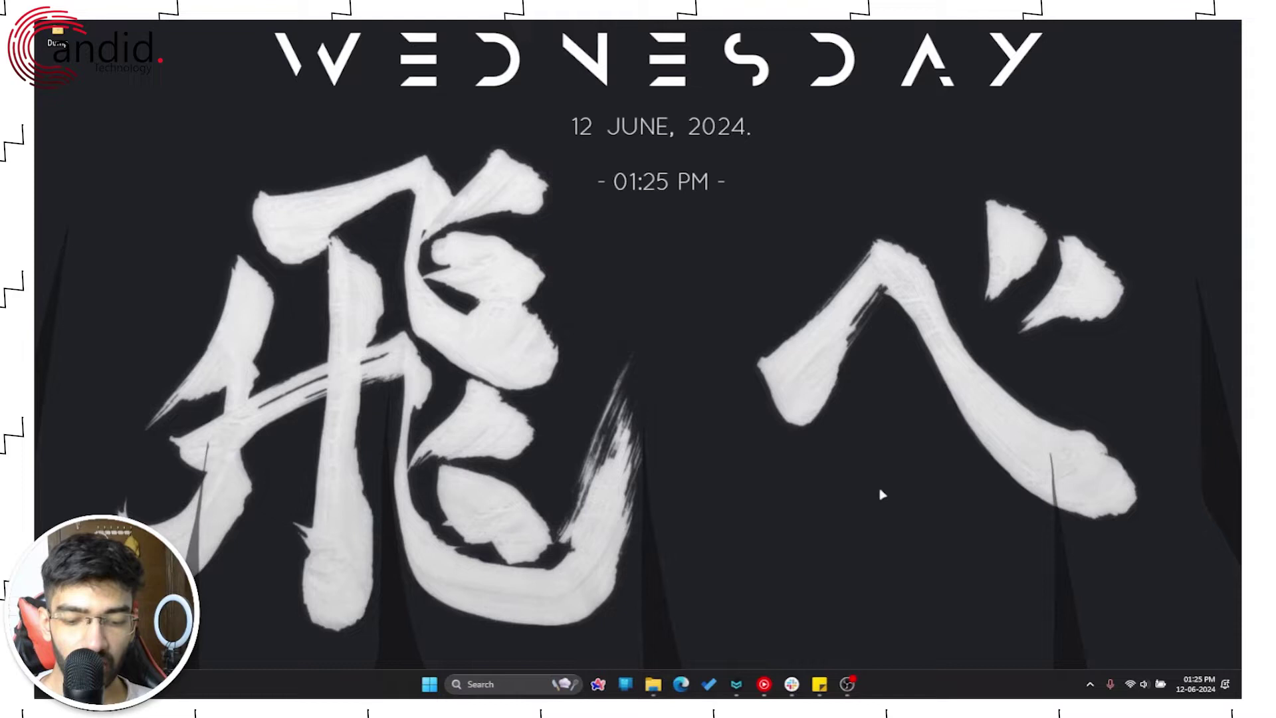
key("super+e")
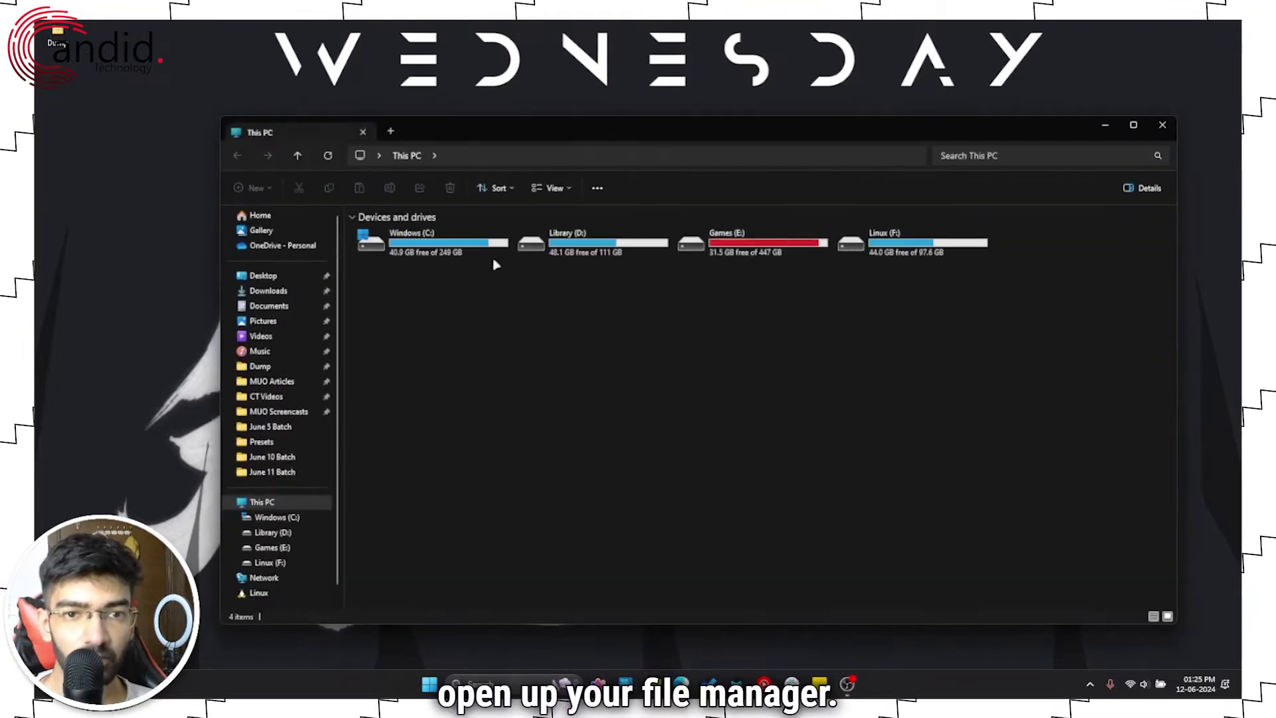
left_click(290, 366)
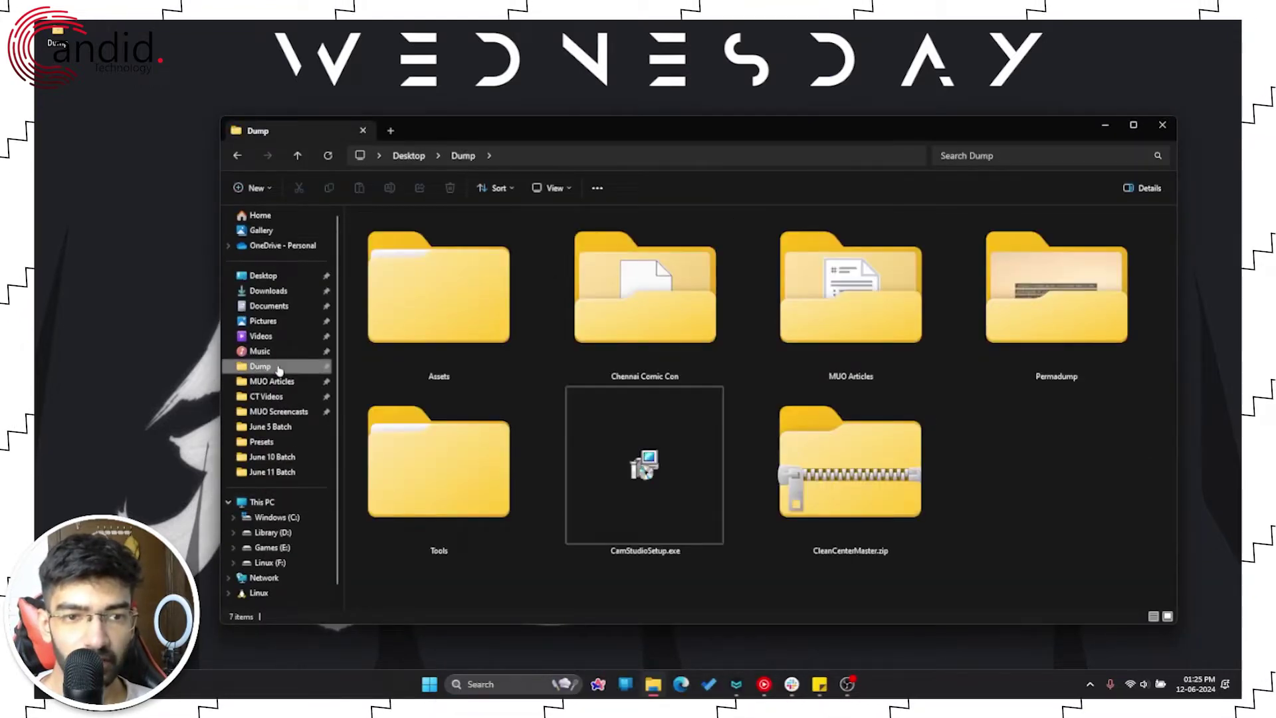
left_click(858, 456)
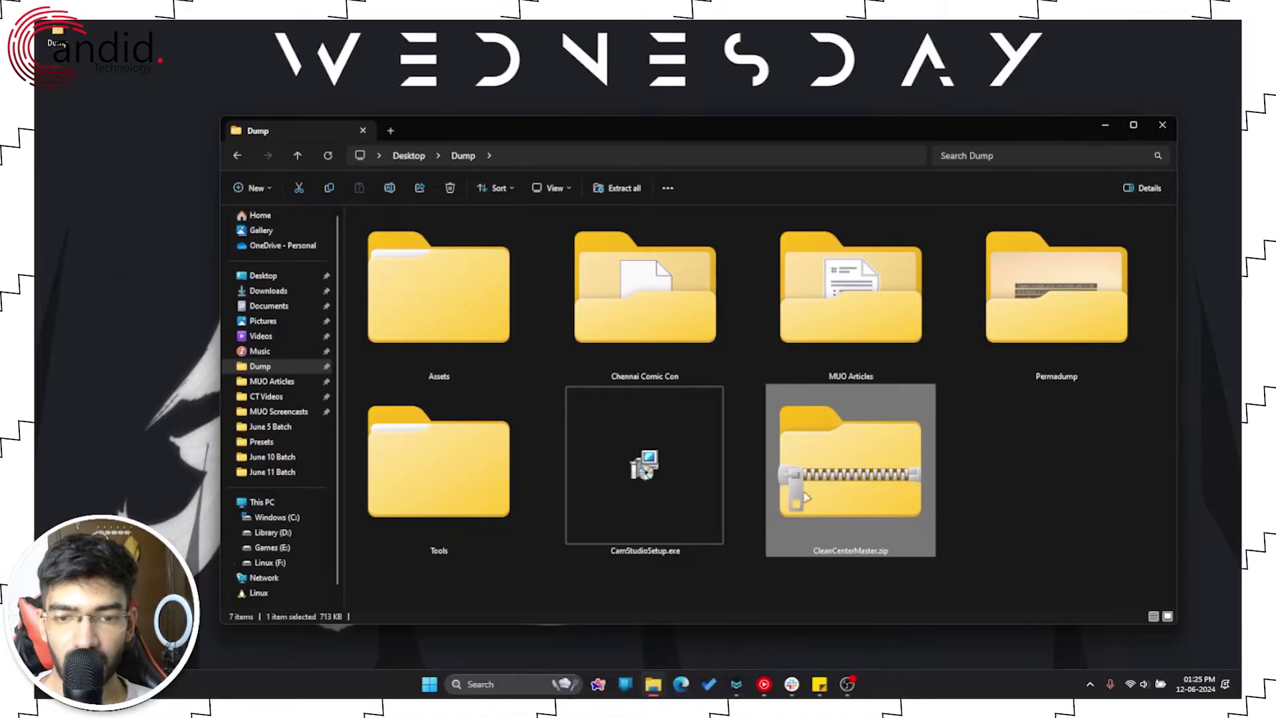
right_click(850, 480)
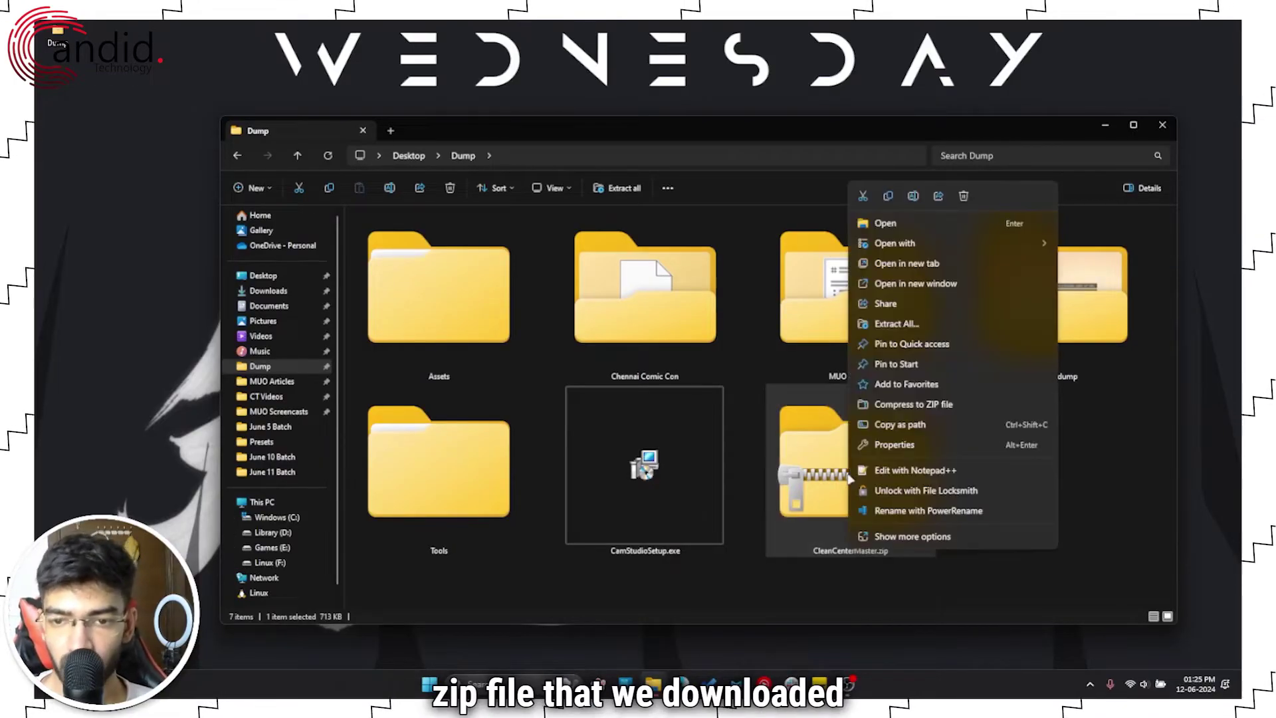
left_click(955, 328)
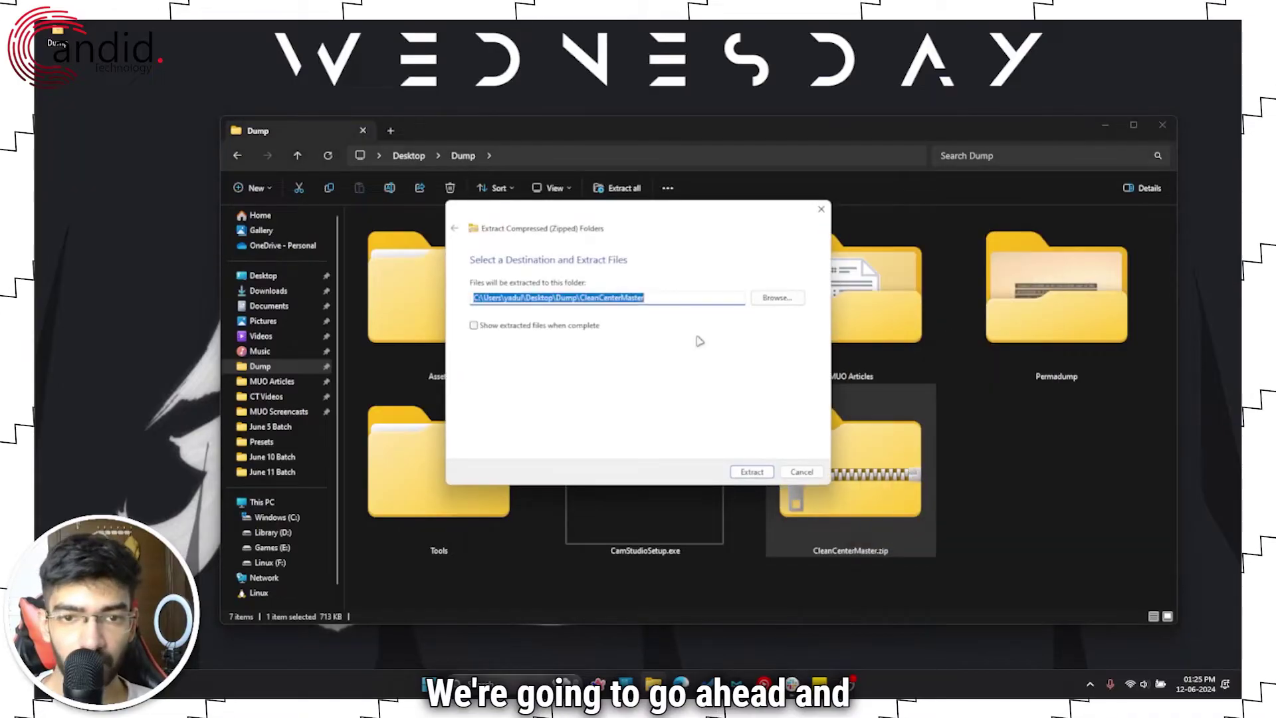
left_click(753, 472)
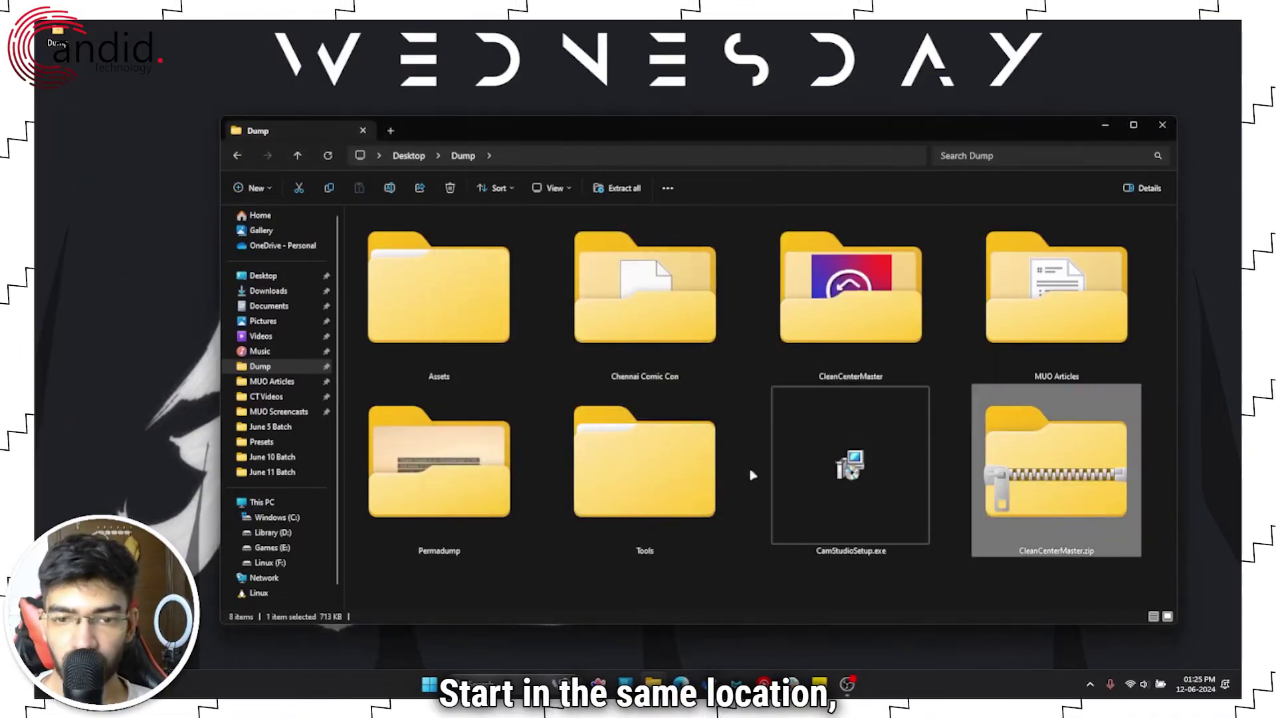
Run CleanCenterMaster.exe from its folder and check the hidden background apps.
double_click(849, 340)
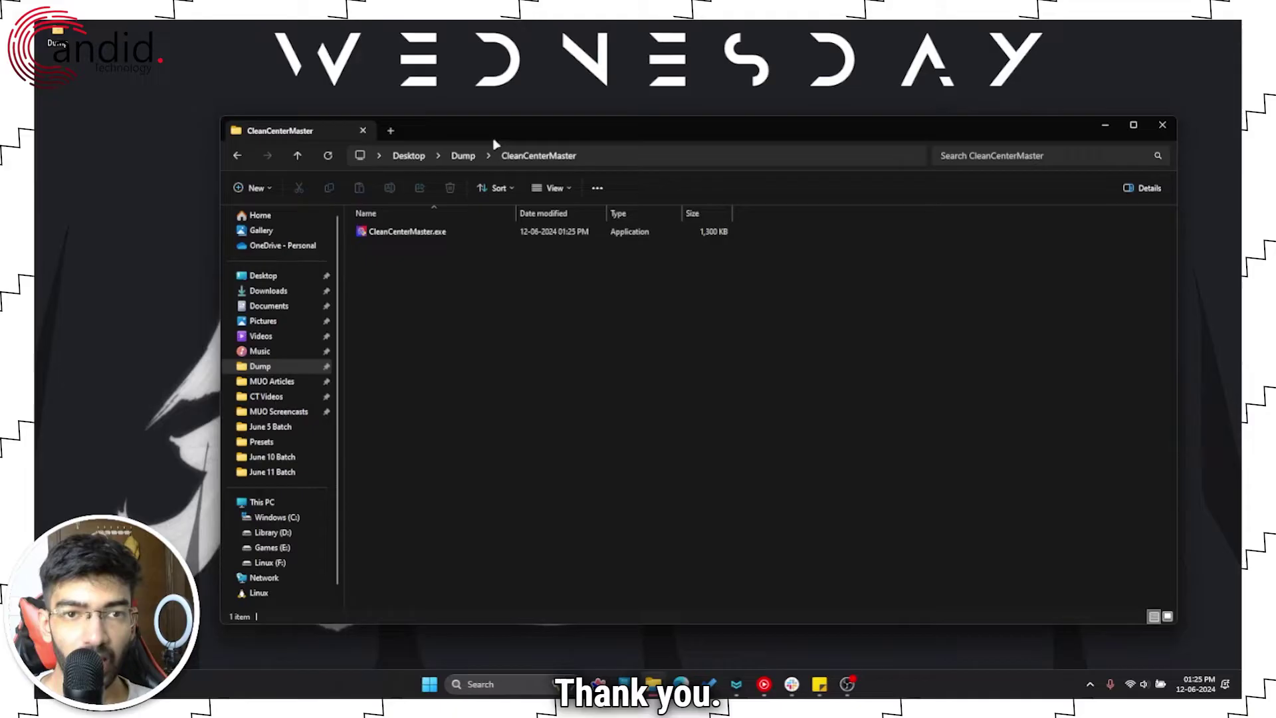
left_click_drag(494, 143, 437, 101)
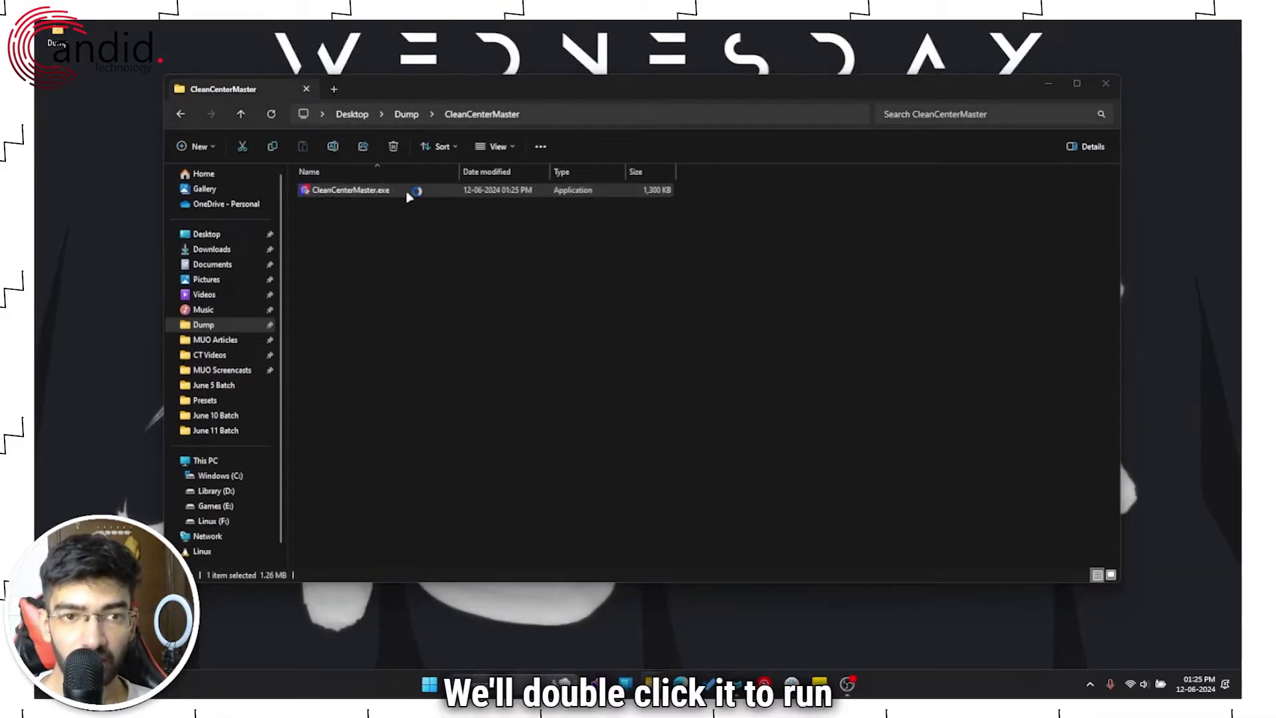
double_click(409, 196)
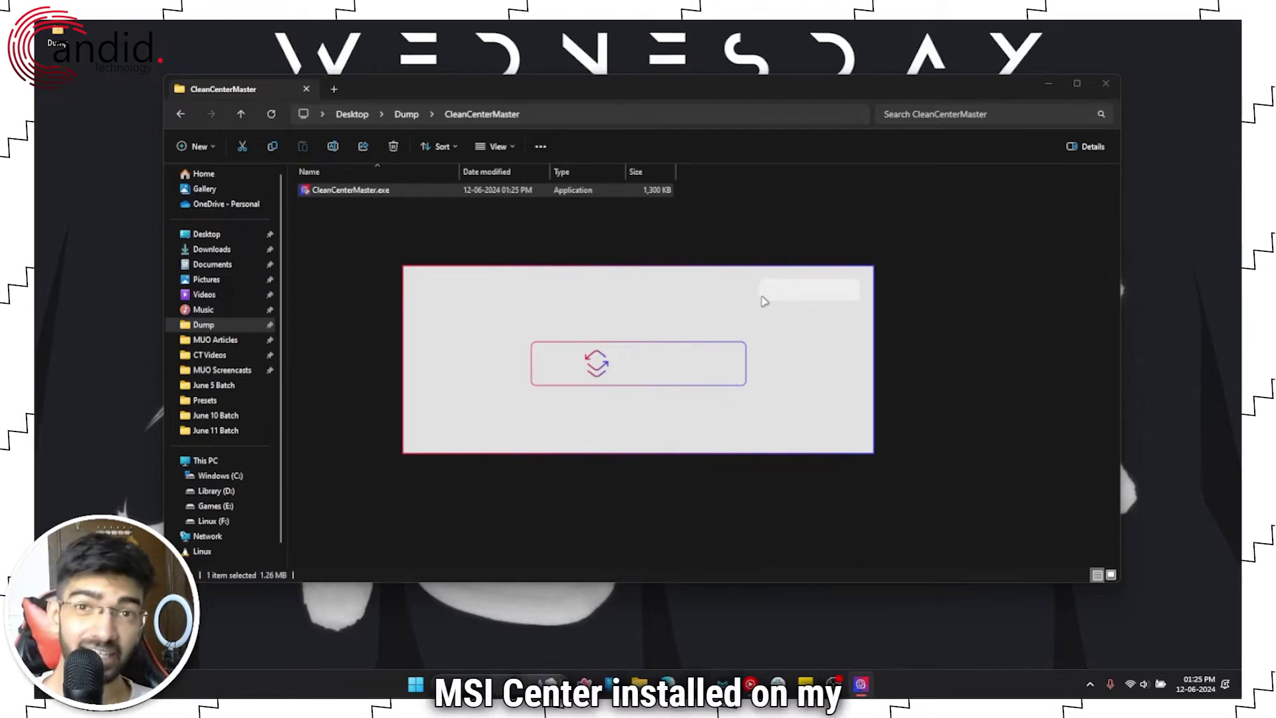
left_click(1089, 684)
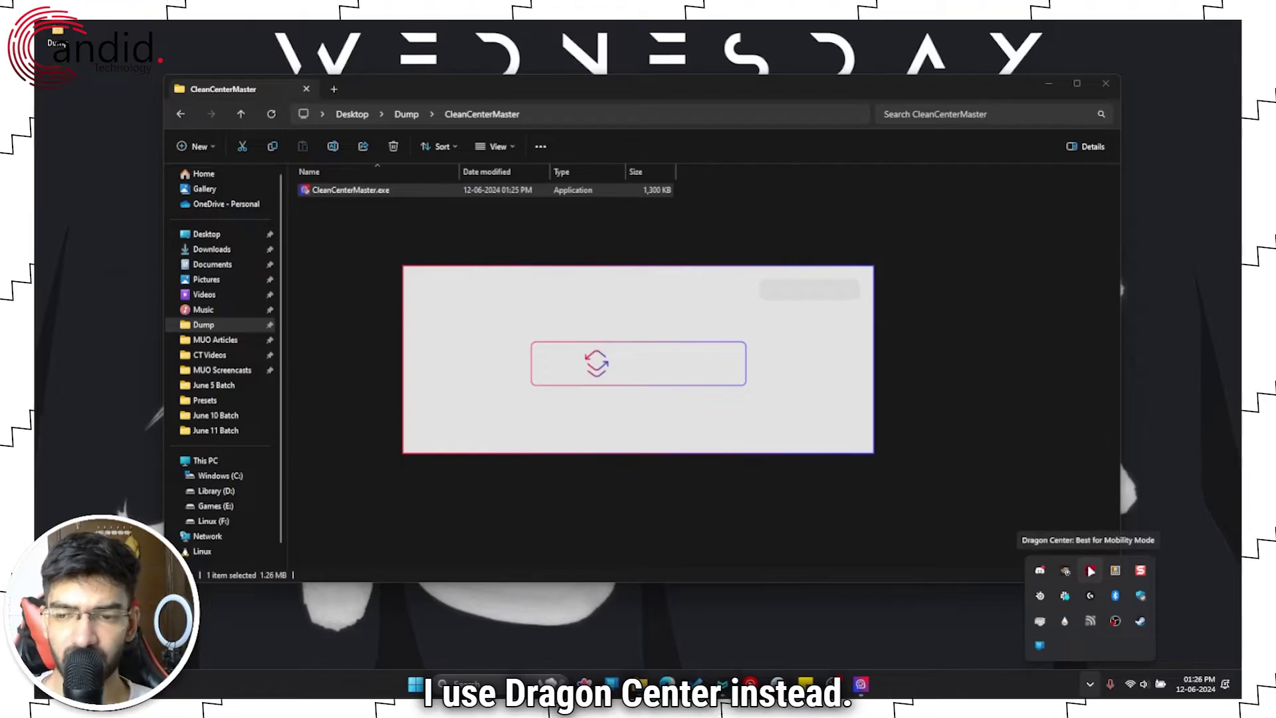
left_click(738, 424)
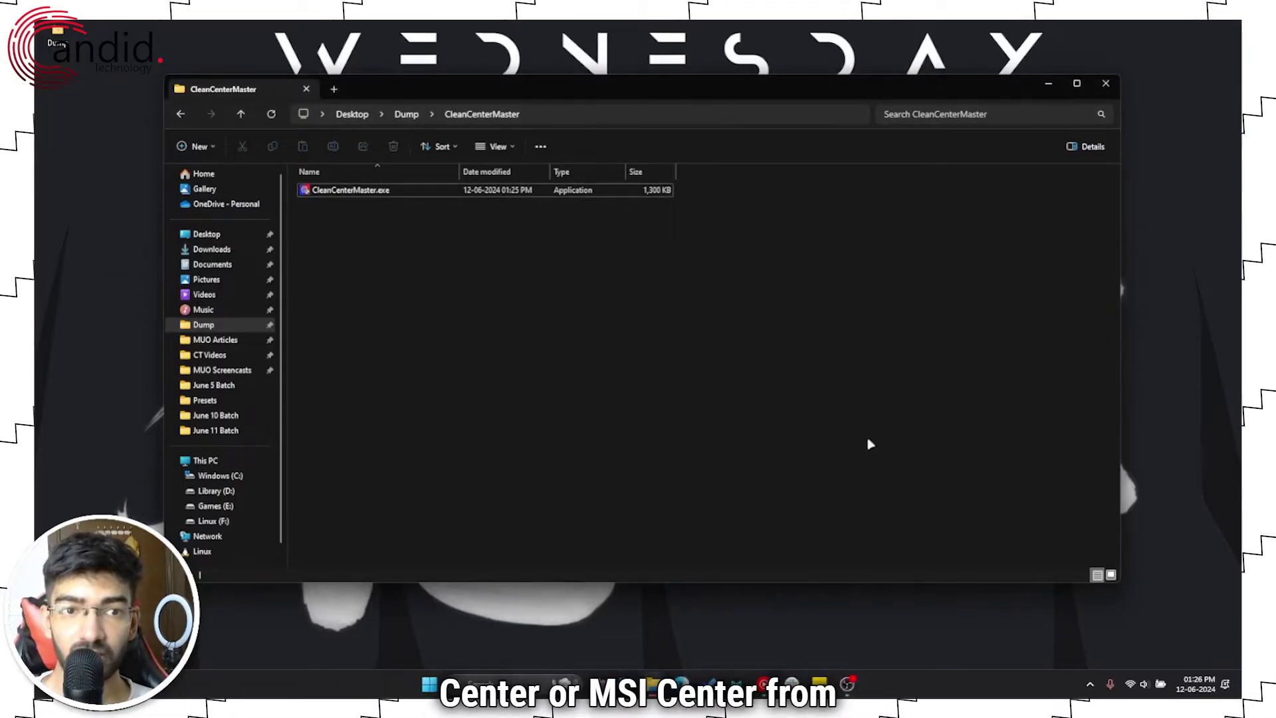
Close File Explorer and open Installed apps from the Win+X quick links menu.
left_click(1106, 83)
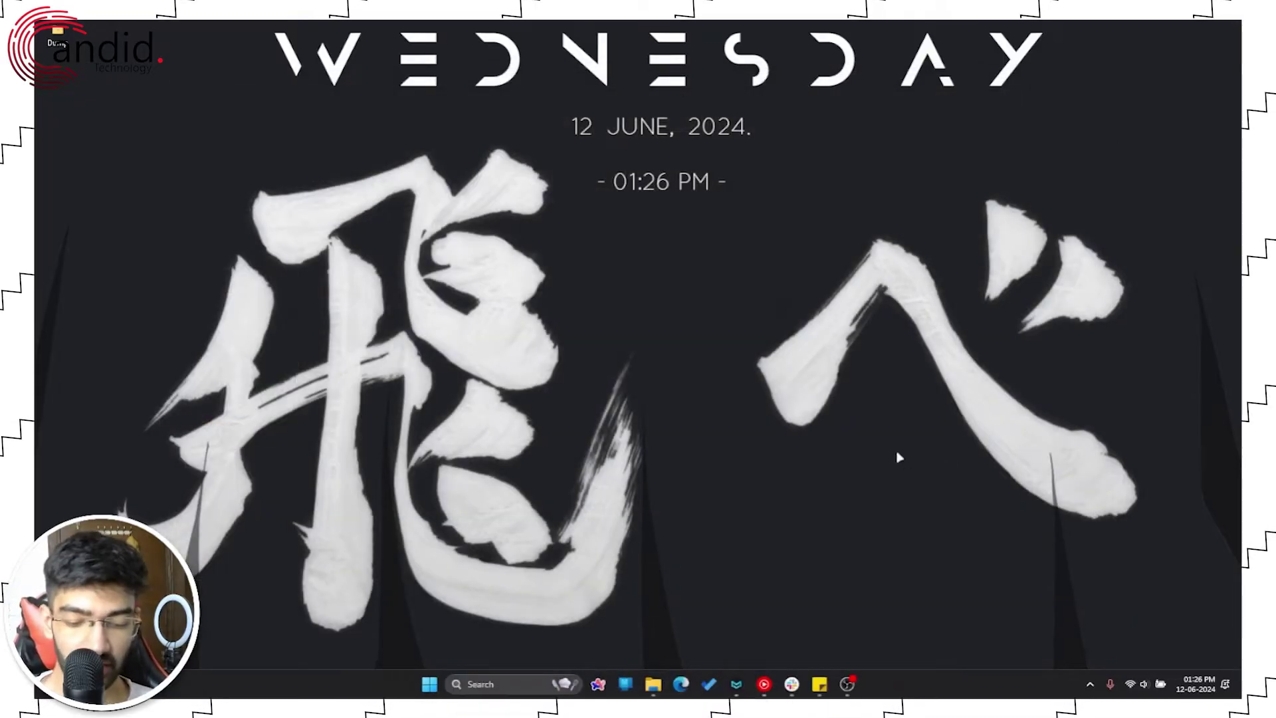
key("super+x")
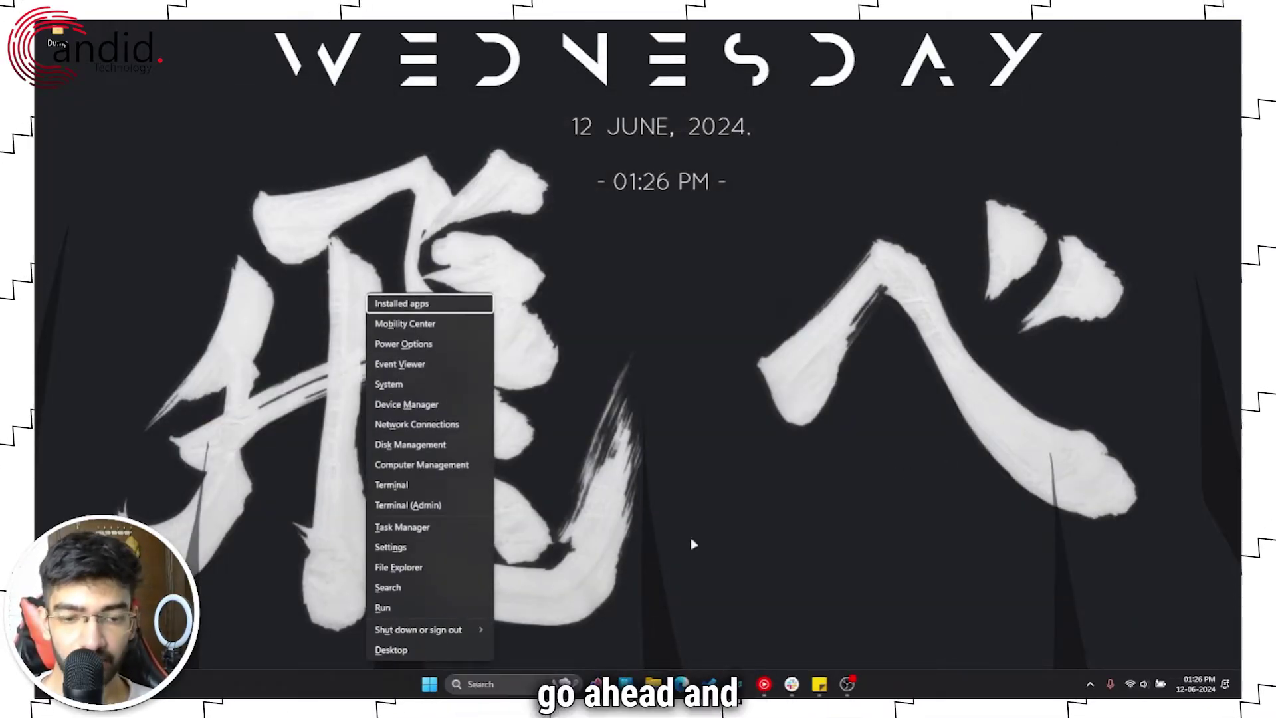
key("Escape")
right_click(428, 684)
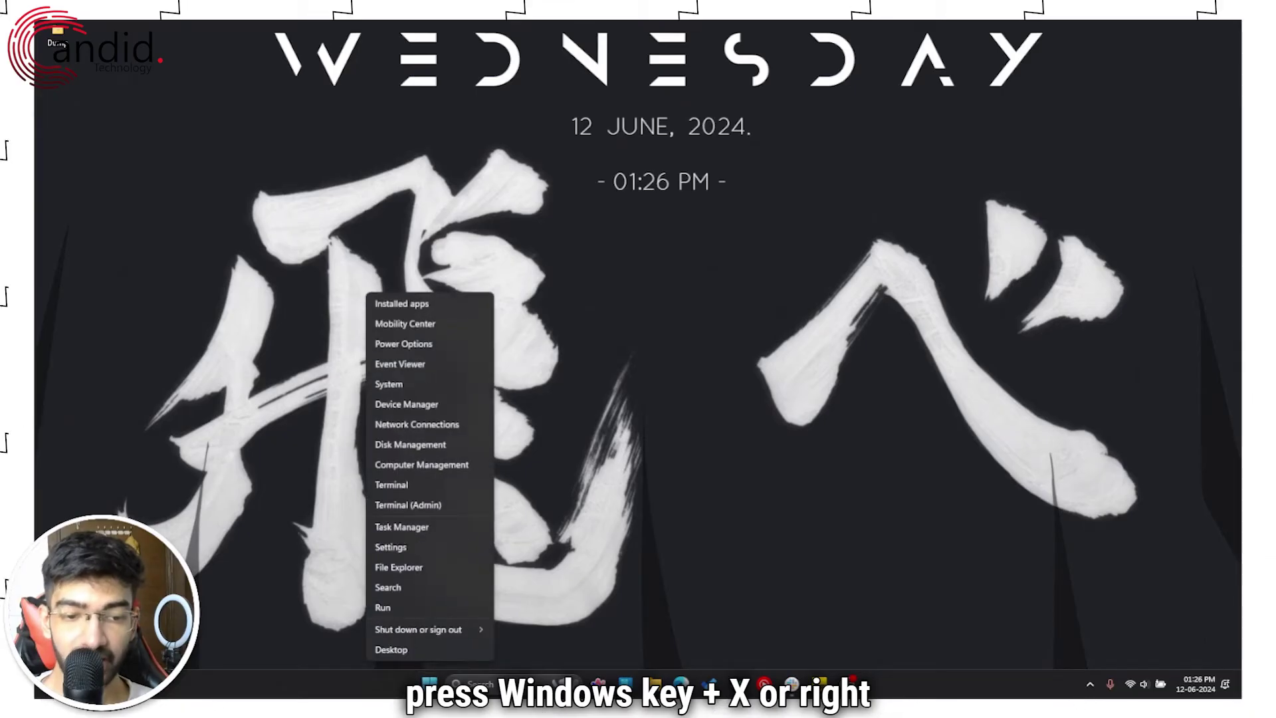
left_click(452, 310)
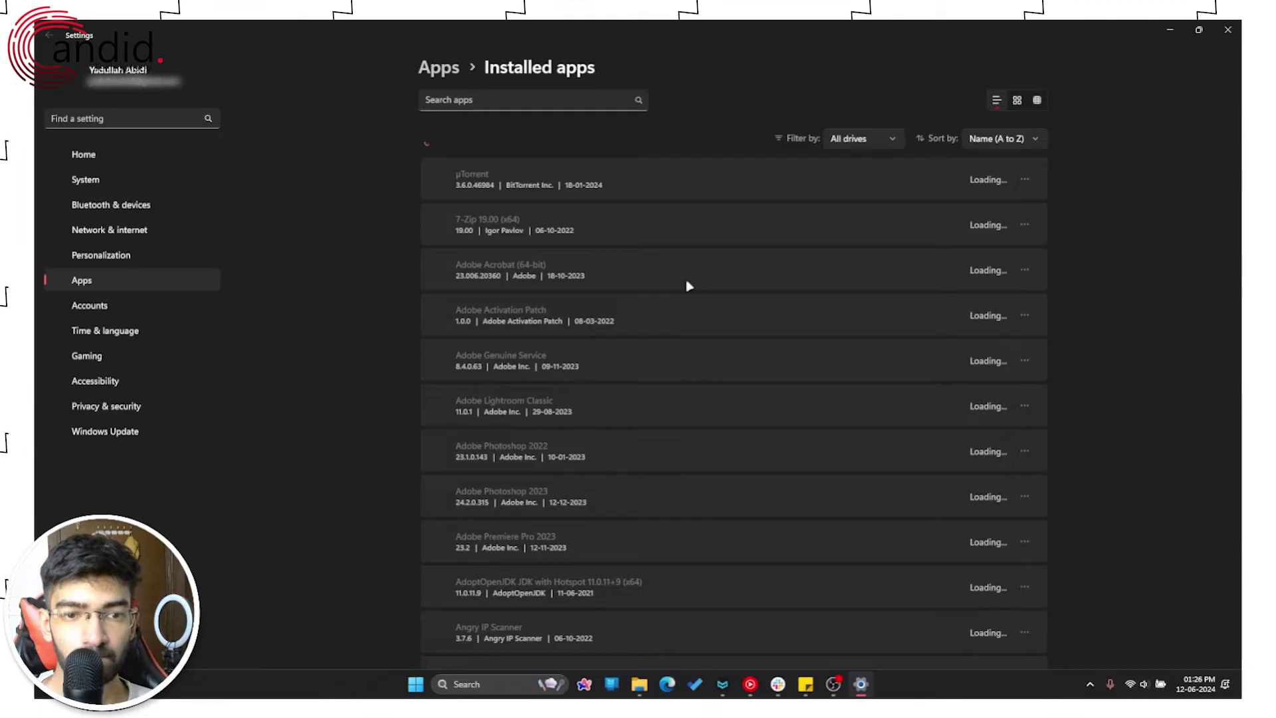
scroll(687, 287, "down", 3)
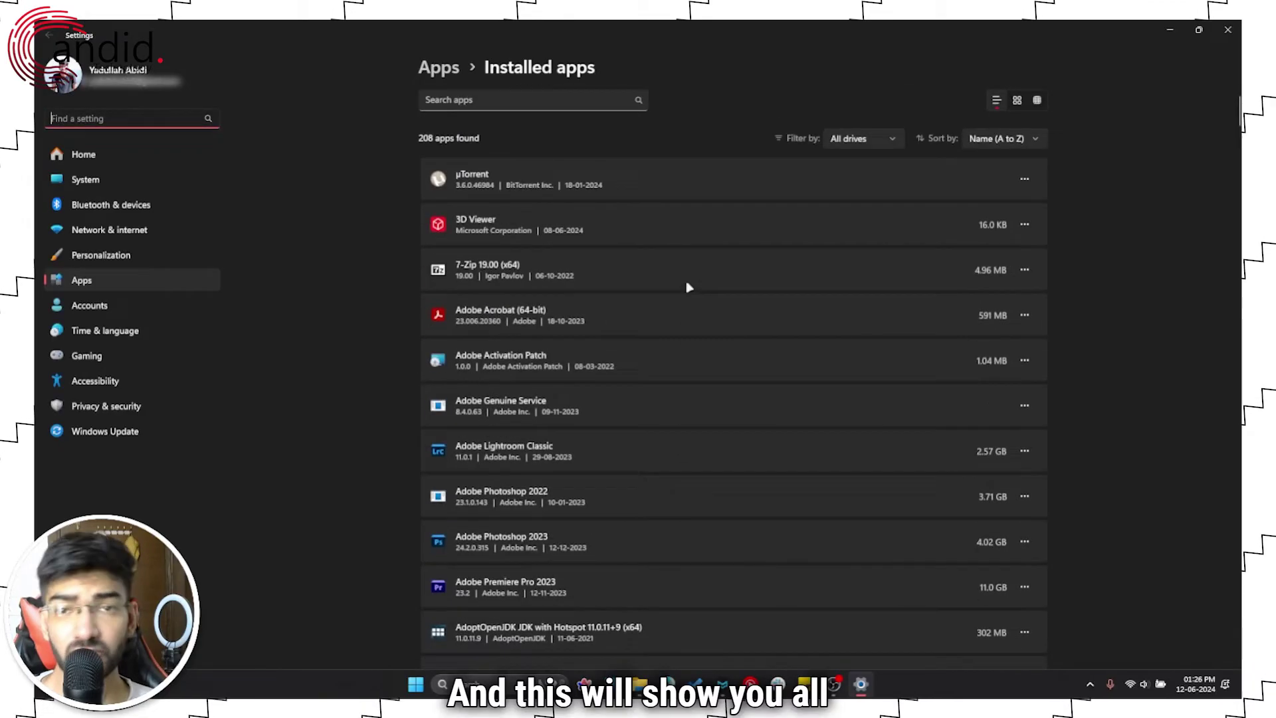
scroll(689, 284, "down", 2)
scroll(688, 284, "down", 3)
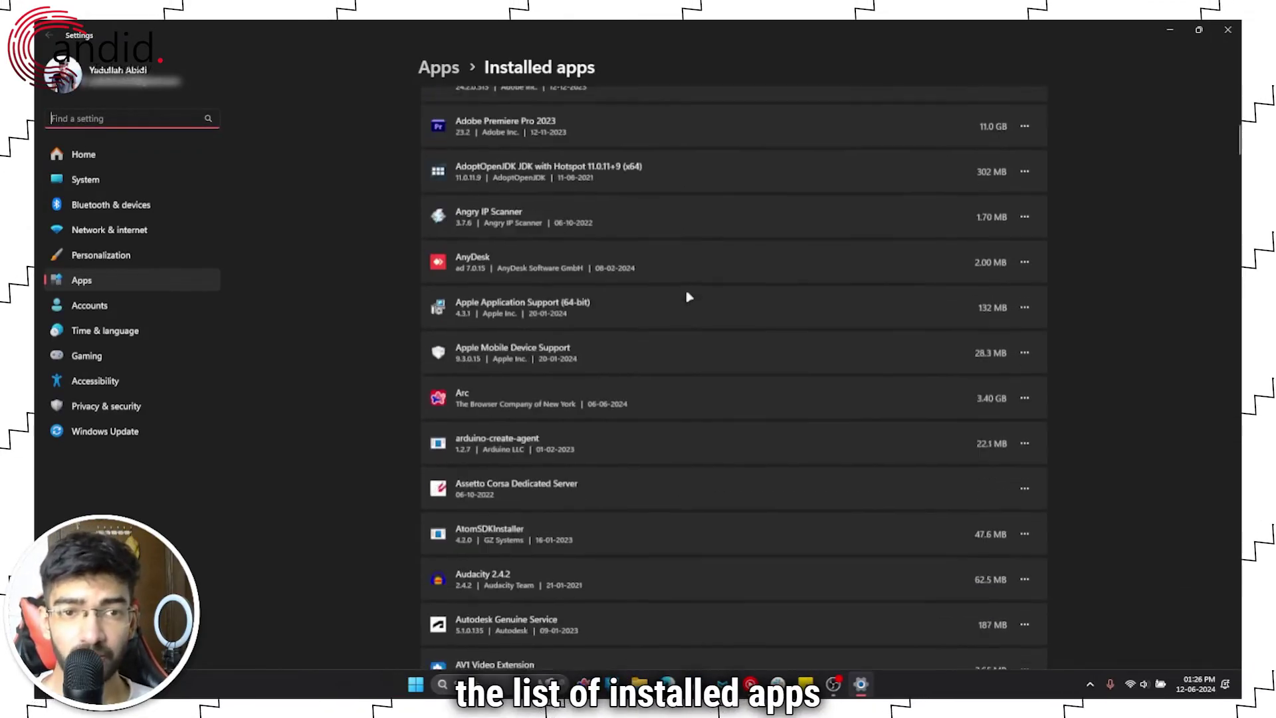
scroll(688, 285, "up", 5)
Search installed apps for 'MSI', then clear it and search 'Dragon' instead.
left_click(563, 98)
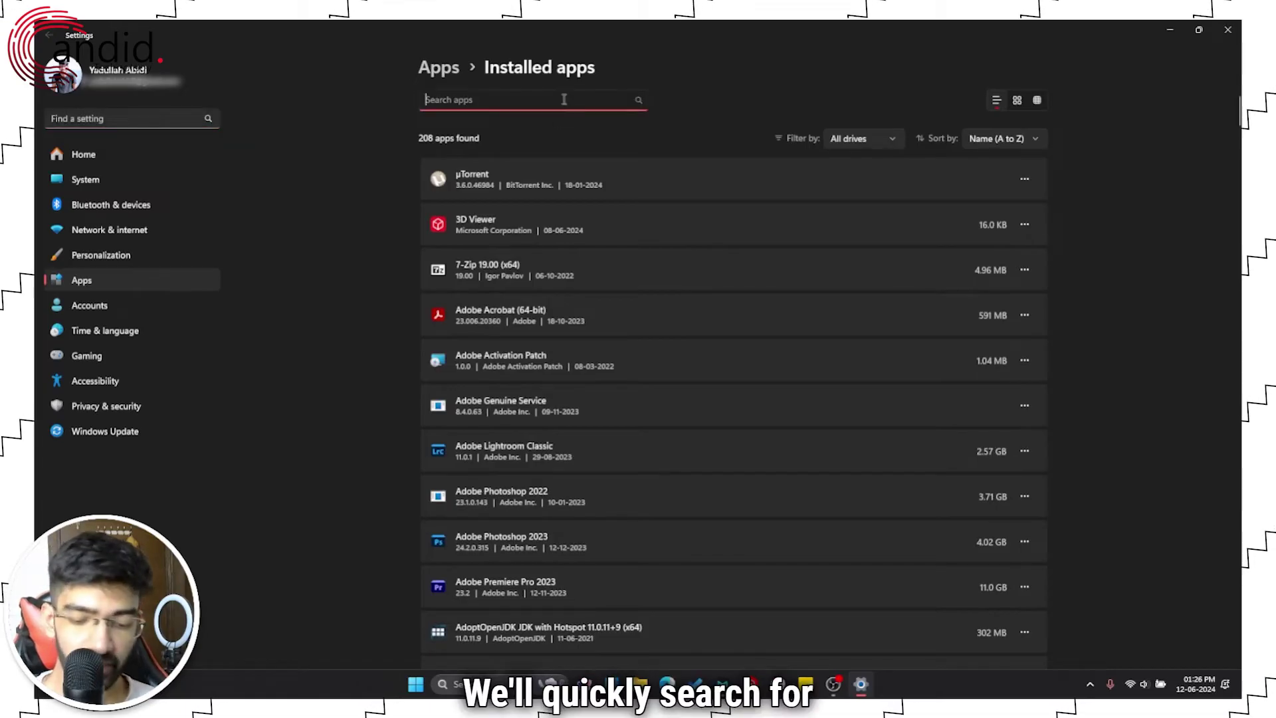
type("MSI")
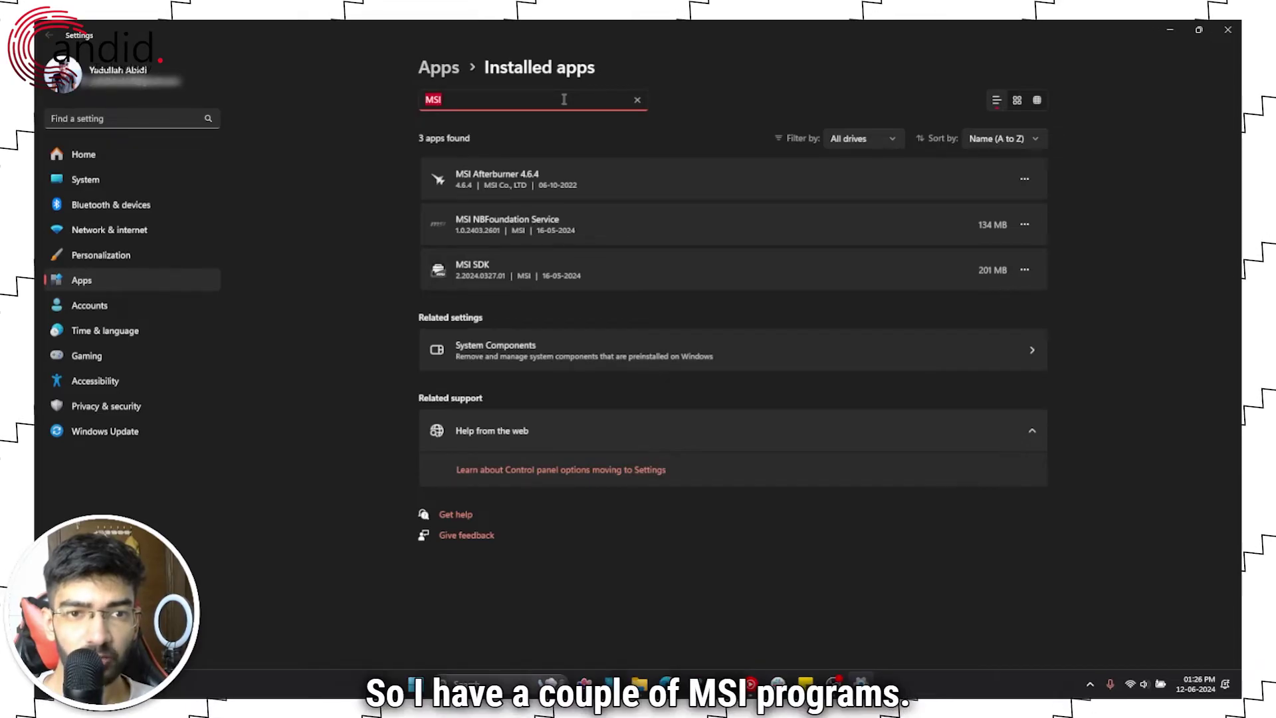
key("BackSpace")
type("Dragon")
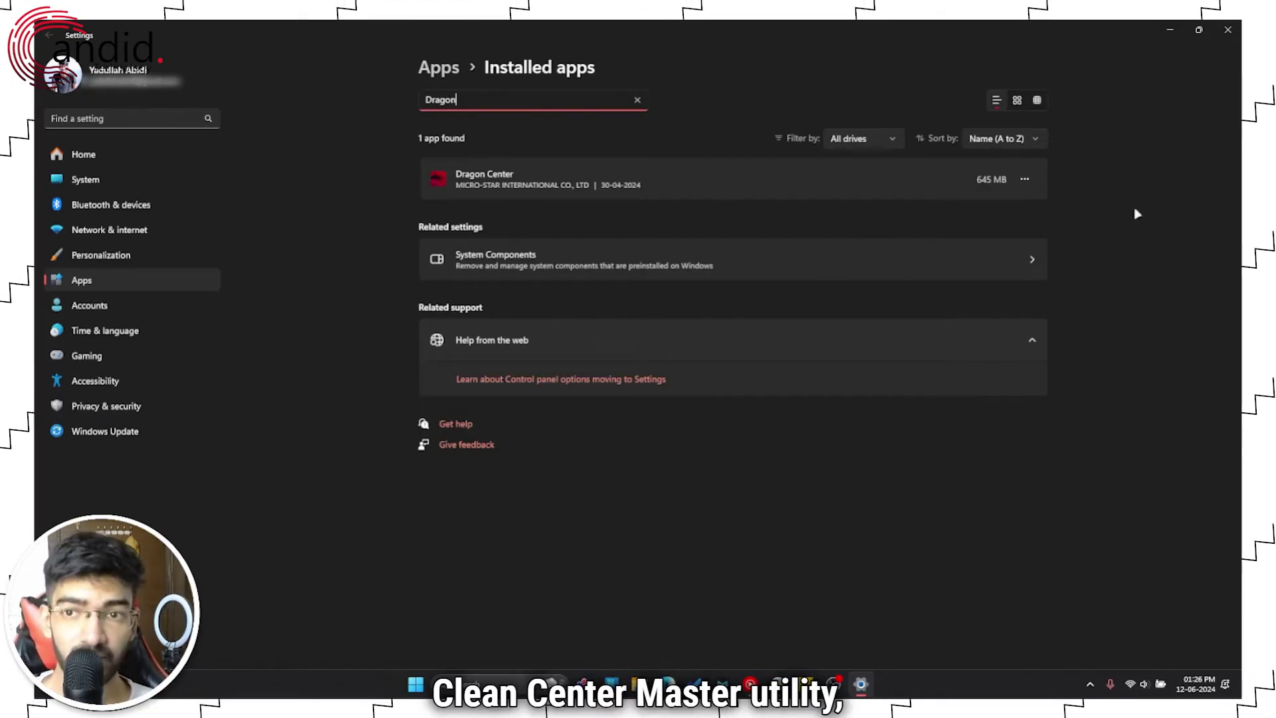
Uninstall Dragon Center from Installed apps and confirm the removal.
left_click(1024, 180)
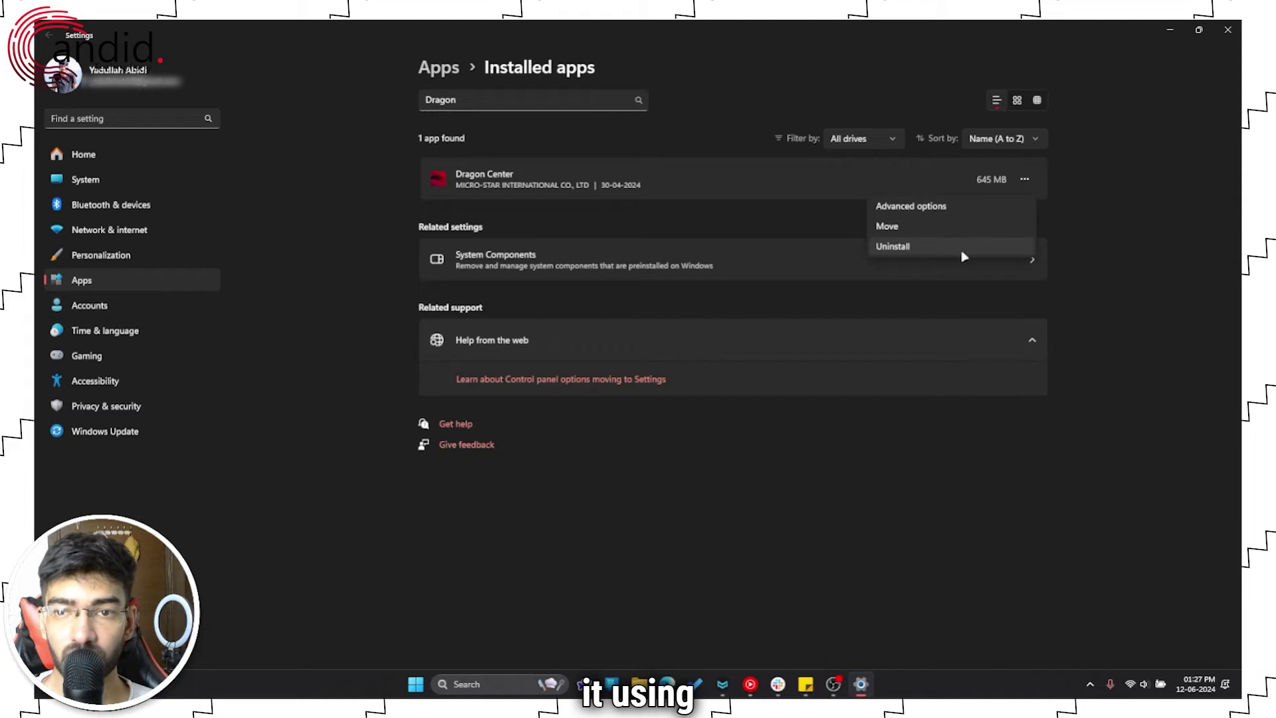
left_click(1025, 180)
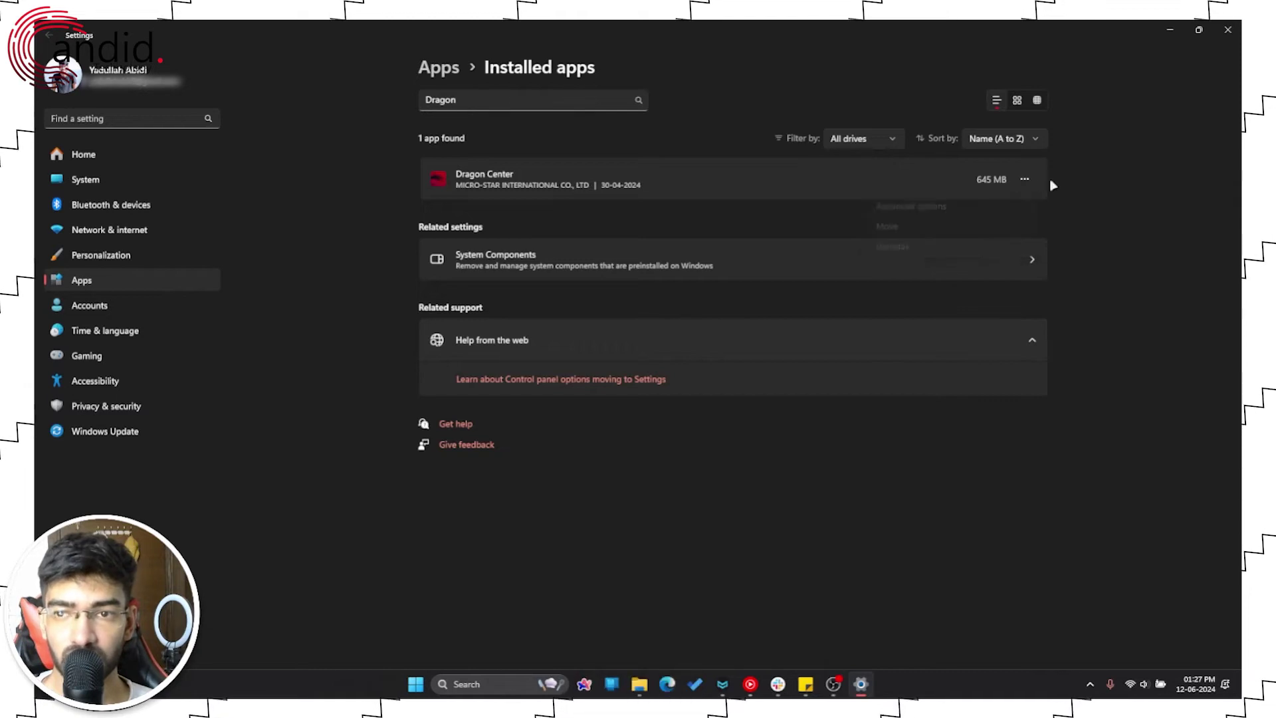
left_click(875, 245)
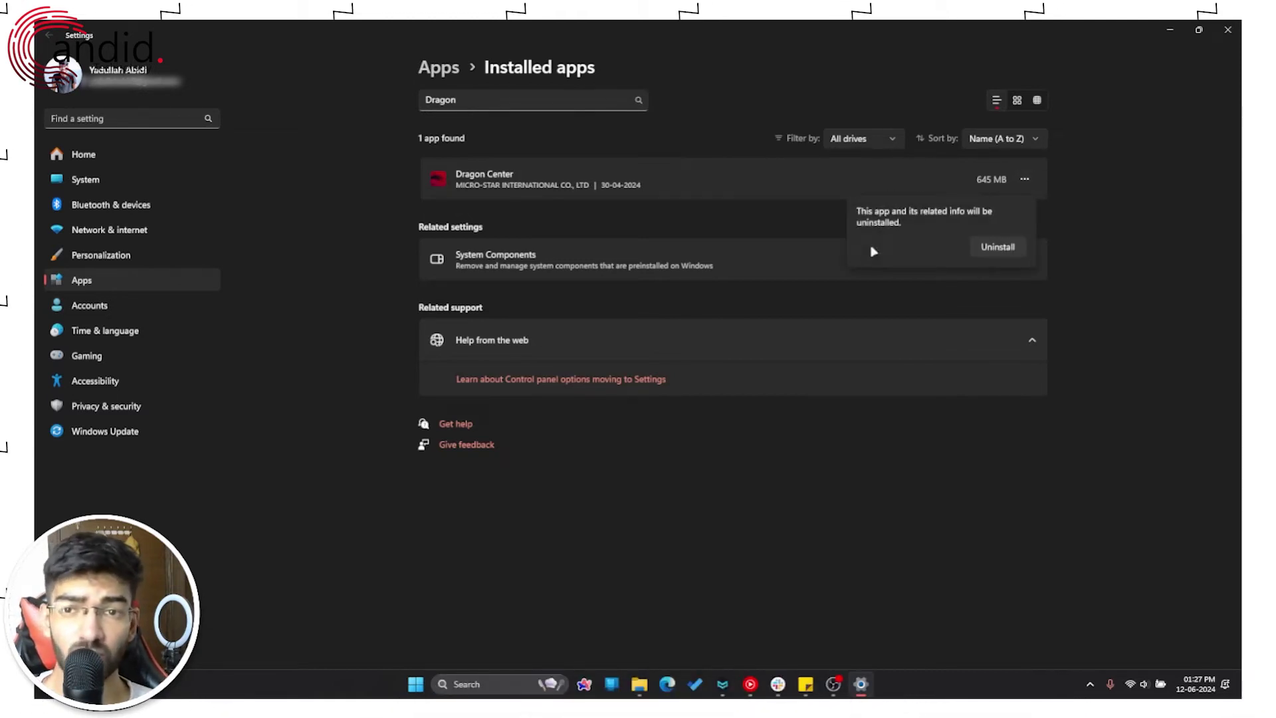
left_click(1001, 247)
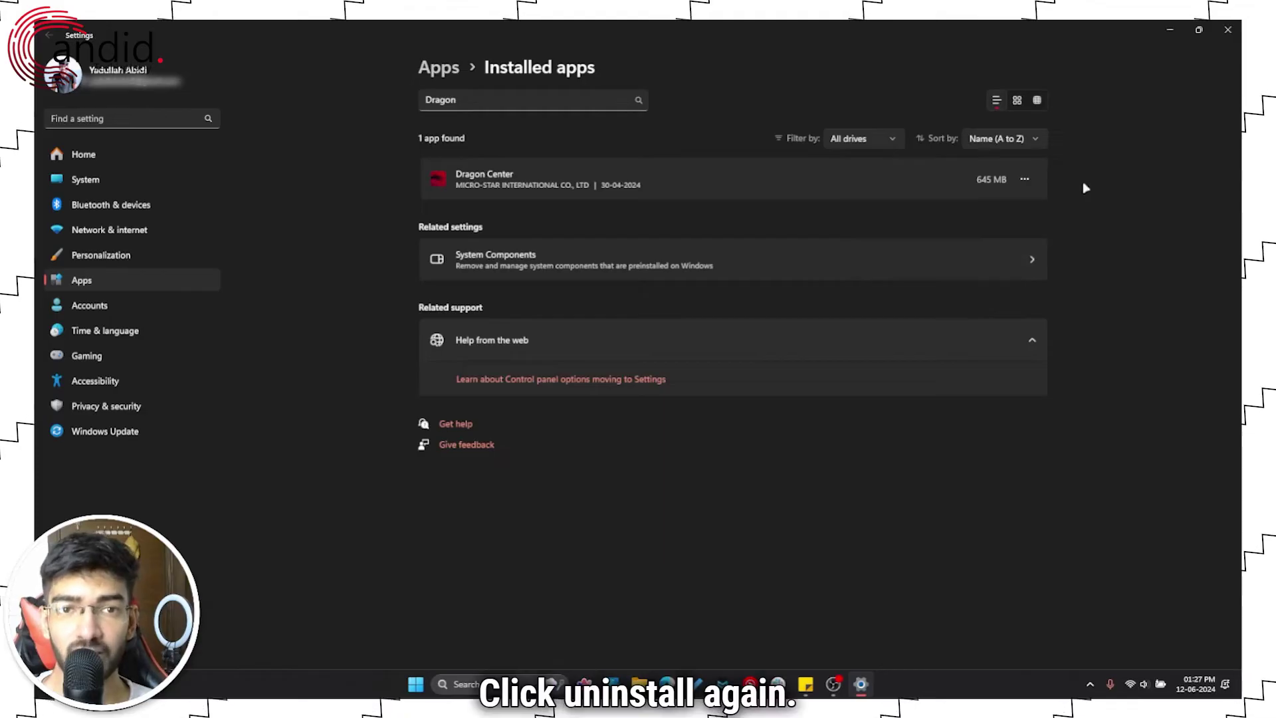
Close Settings and launch Microsoft Store from the Start menu.
left_click(1227, 29)
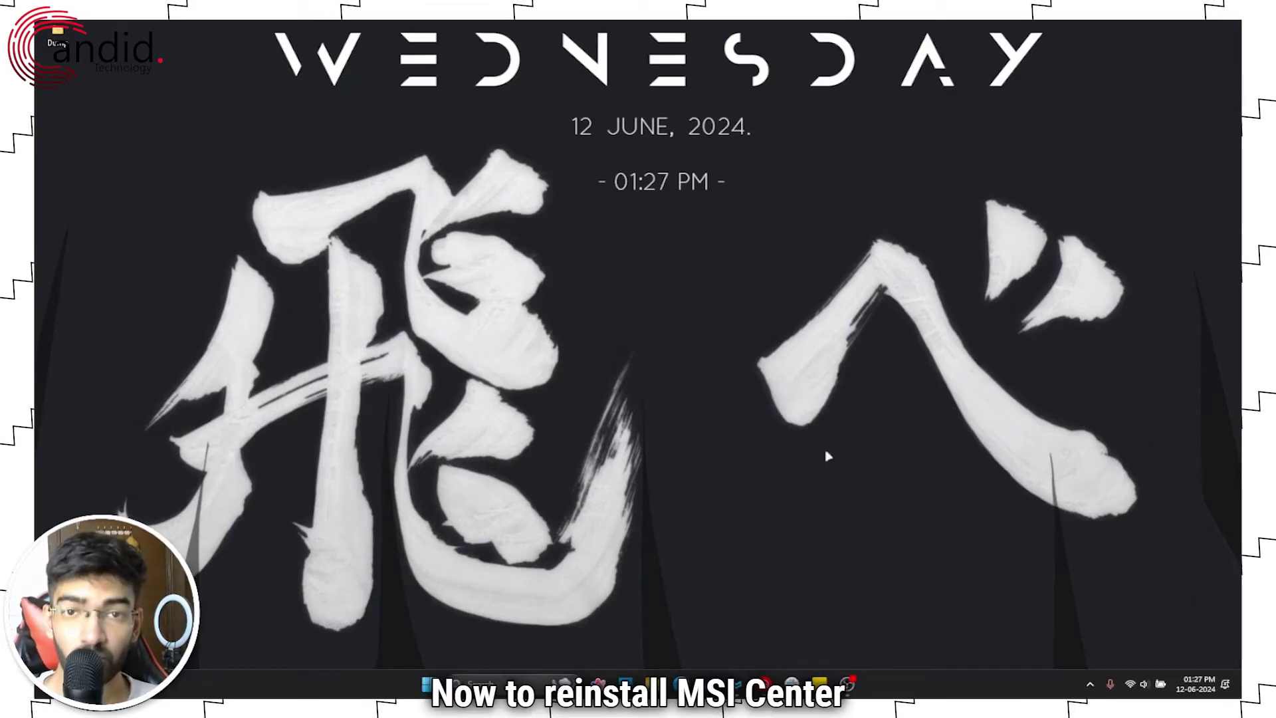
key("super")
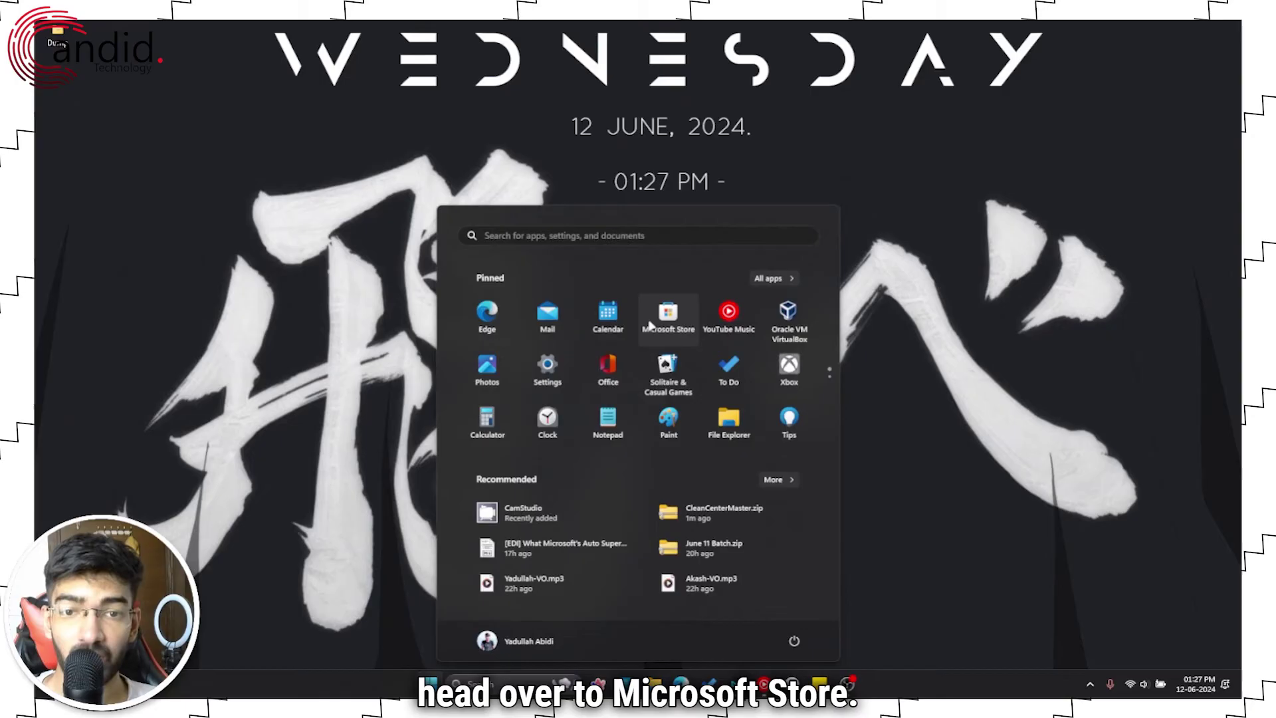
left_click(666, 315)
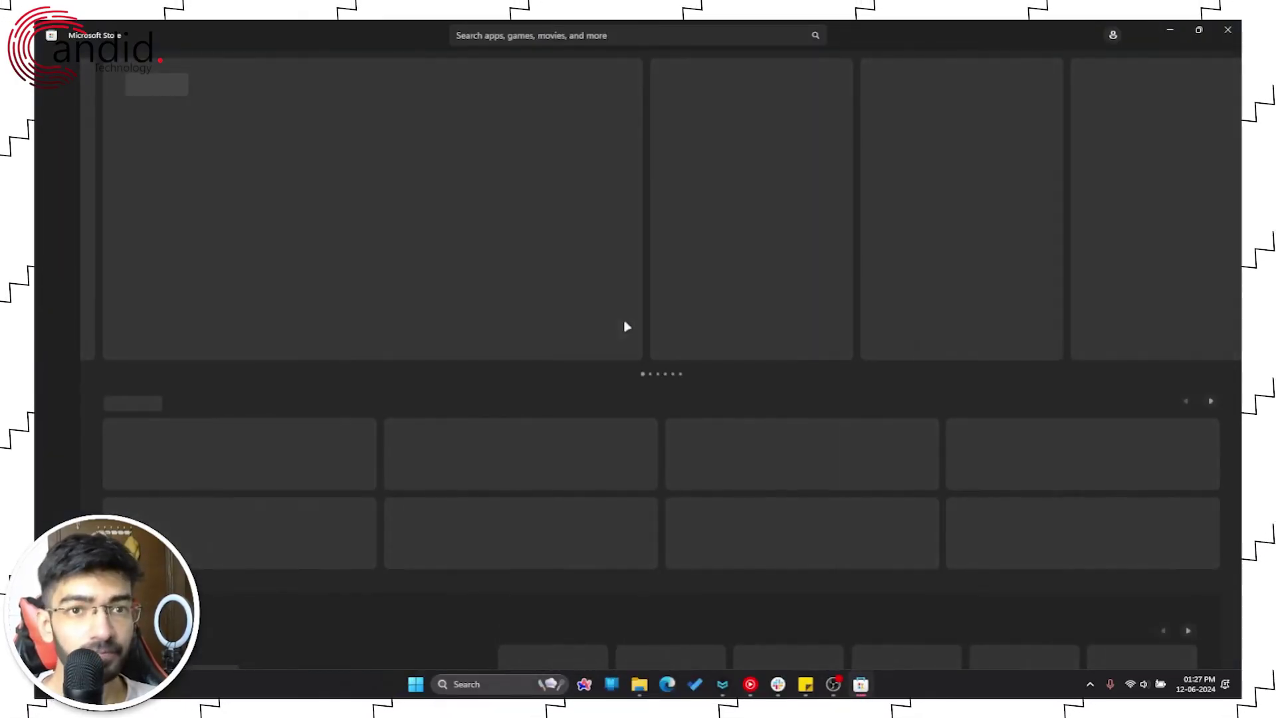
Search the Store for 'MSI Center' and open the MICRO-STAR app suggestion.
left_click(588, 38)
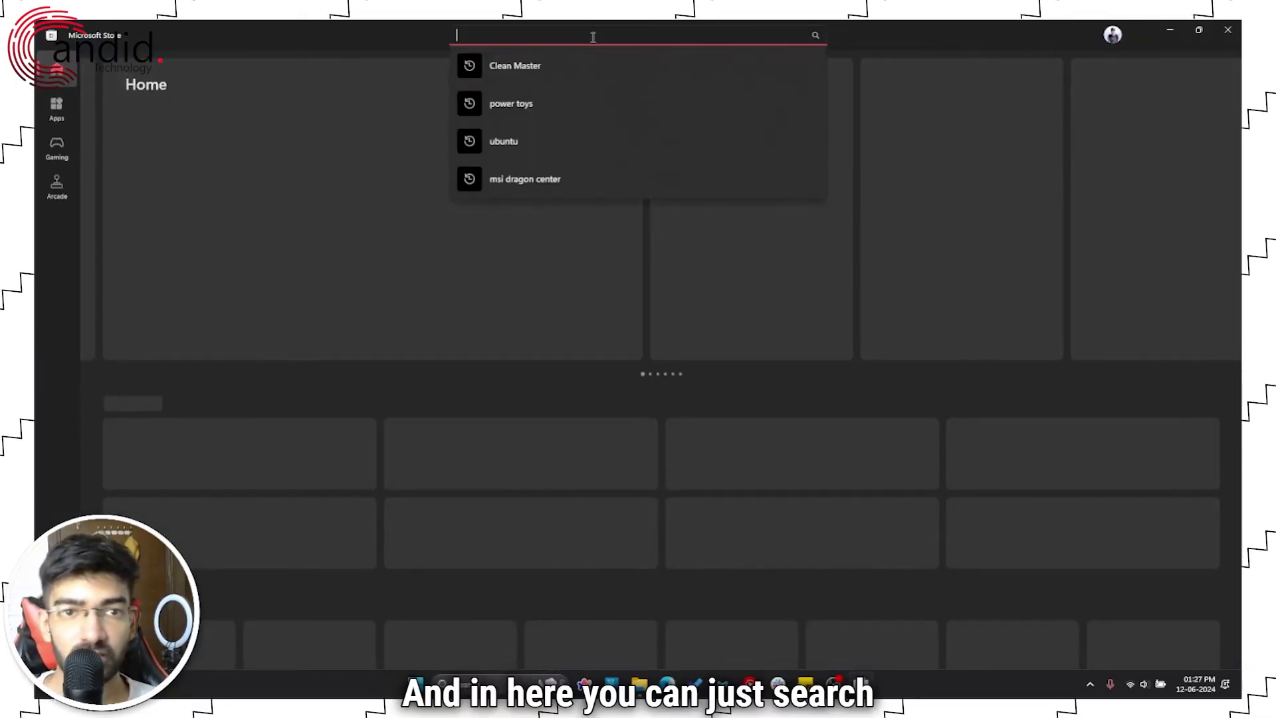
type("MSI")
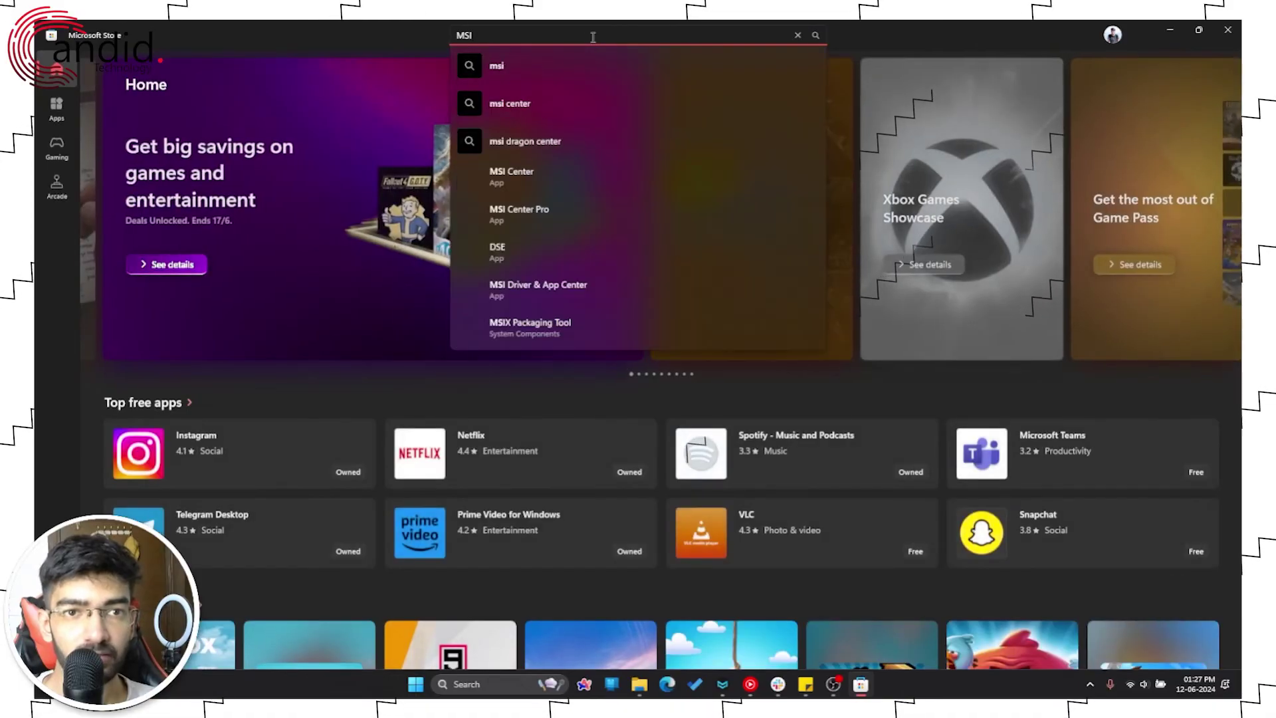
type(" Center")
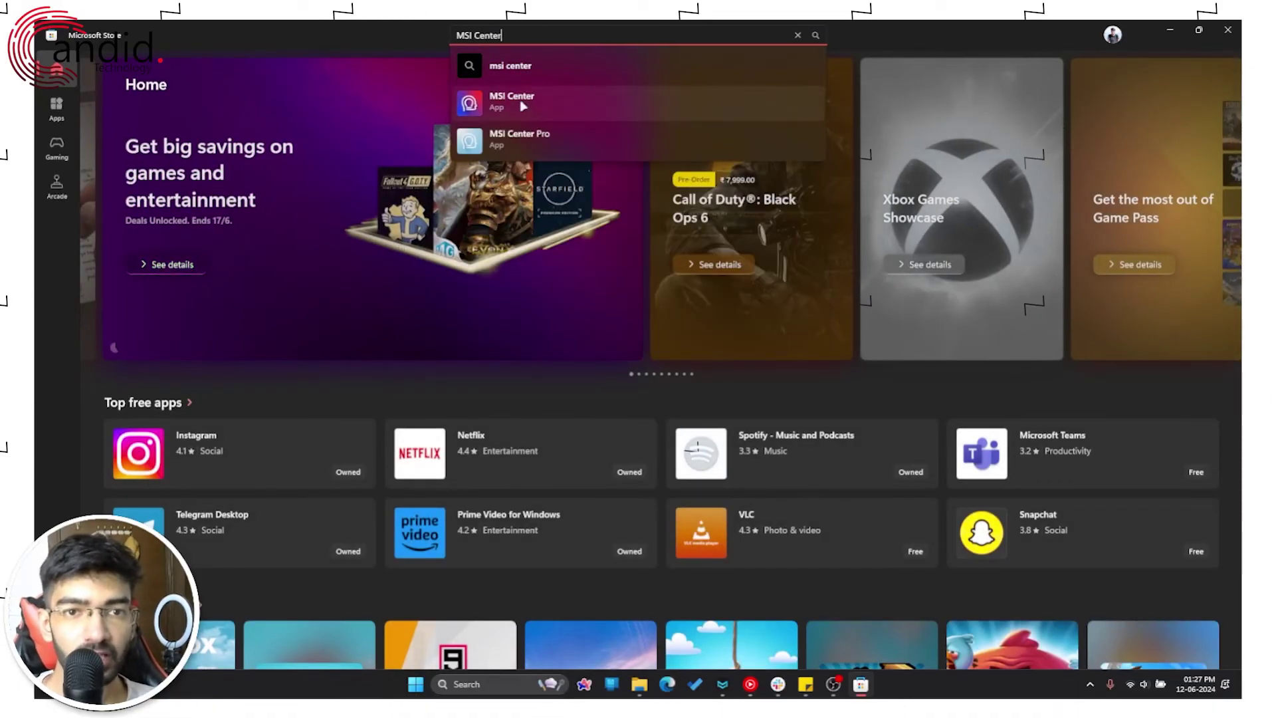
left_click(567, 95)
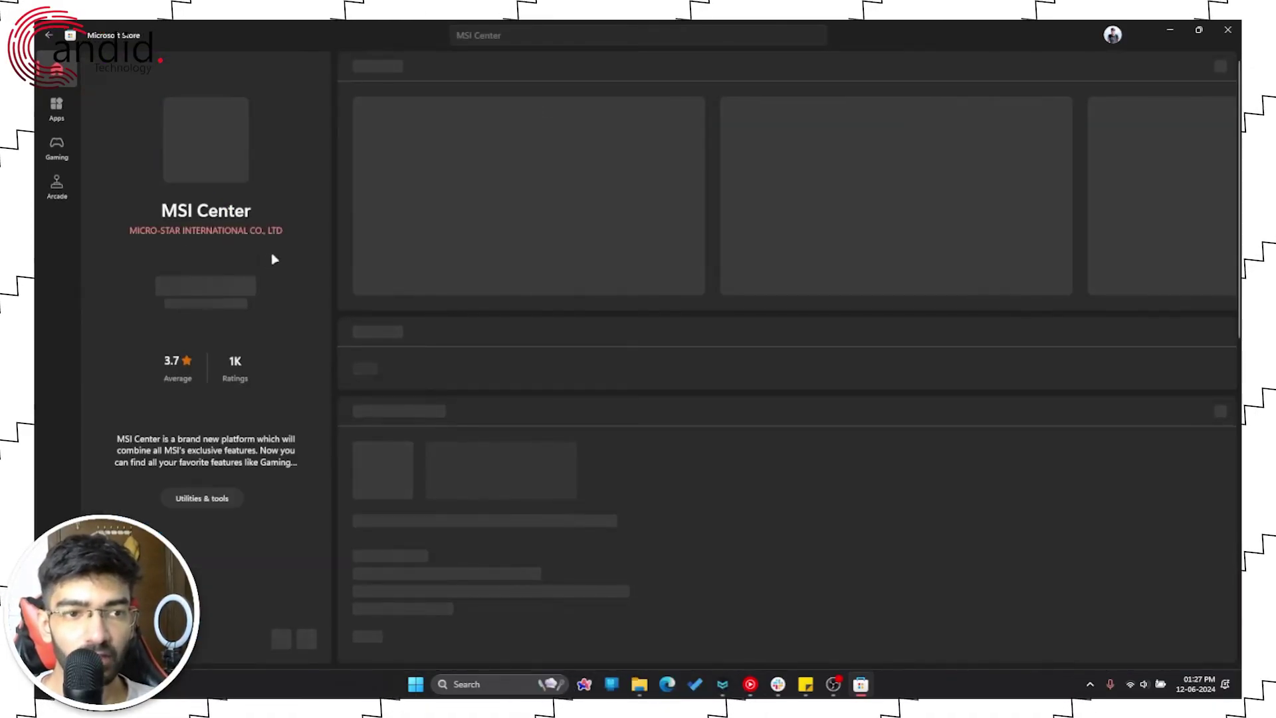